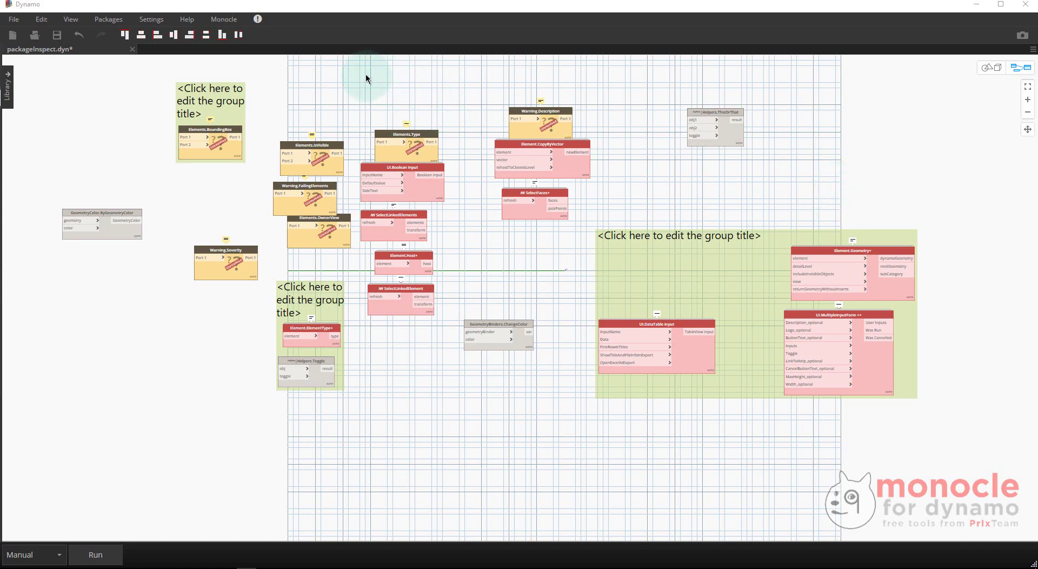
# Bring up a Monocle sticky note, reposition it over the graph, and dismiss it.
pyautogui.click(237, 19)
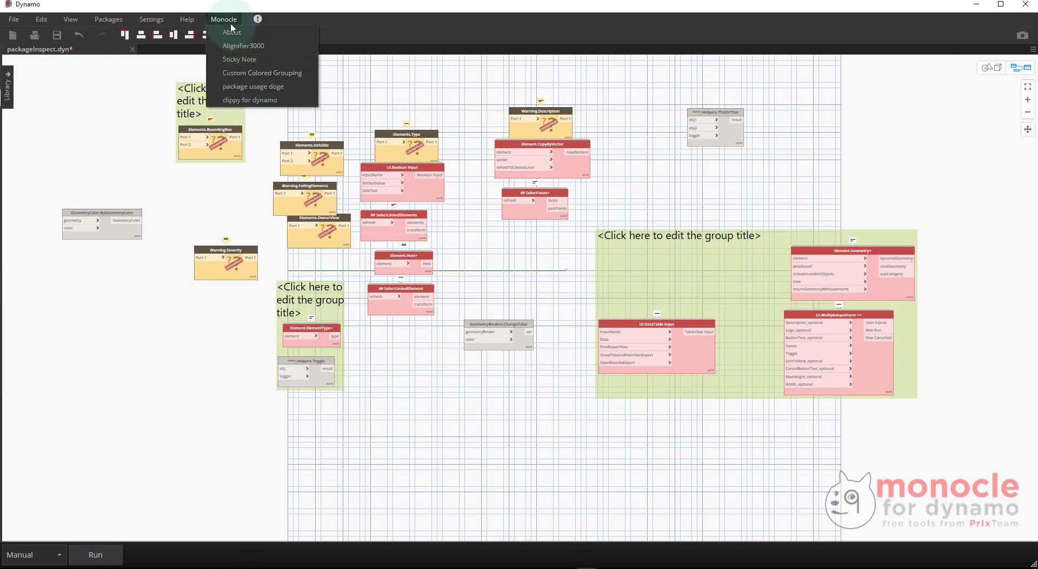
pyautogui.click(249, 59)
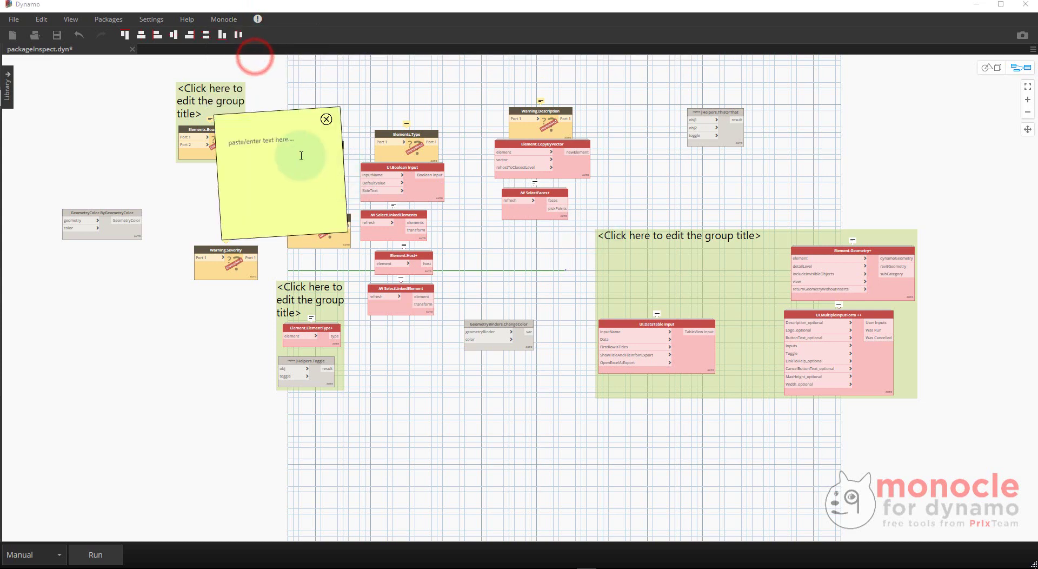
pyautogui.click(262, 125)
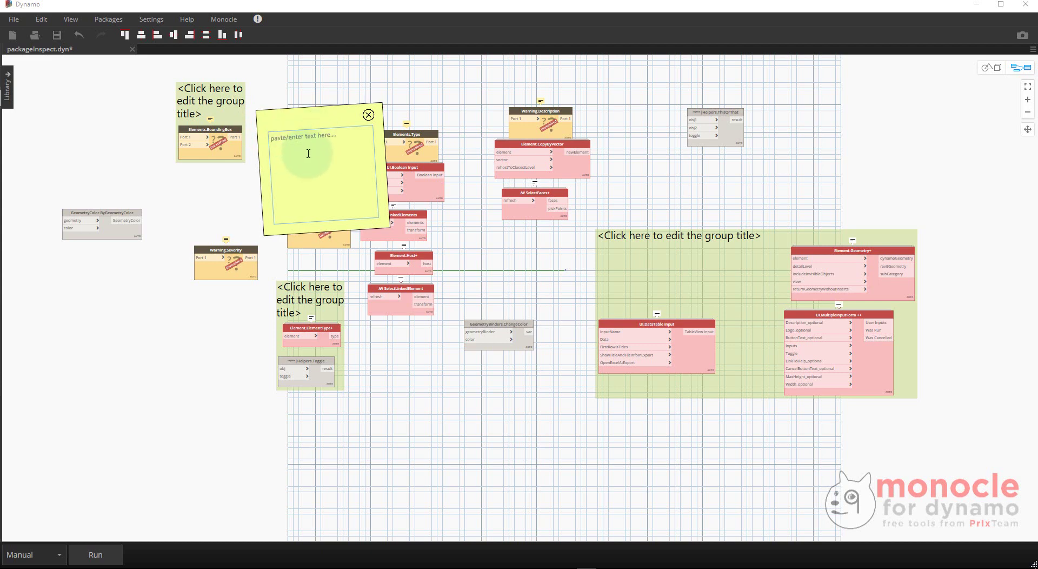
pyautogui.click(369, 115)
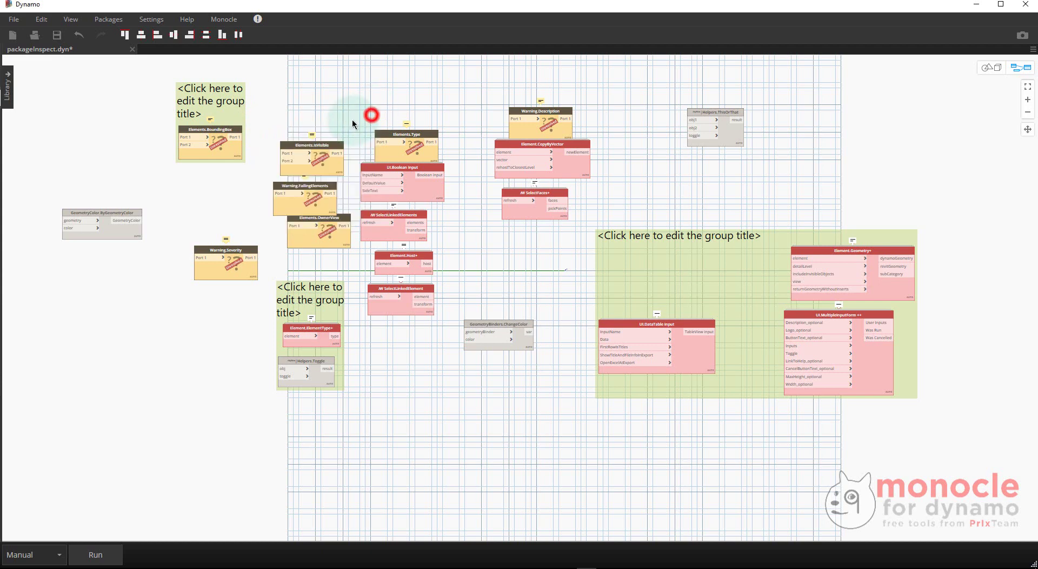
# Use Monocle's Custom Colored Grouping to group the GeometryColor.ByGeometryColor and Warning.Severity nodes as Input.
pyautogui.click(224, 19)
pyautogui.click(278, 74)
pyautogui.moveTo(301, 111); pyautogui.dragTo(126, 115)
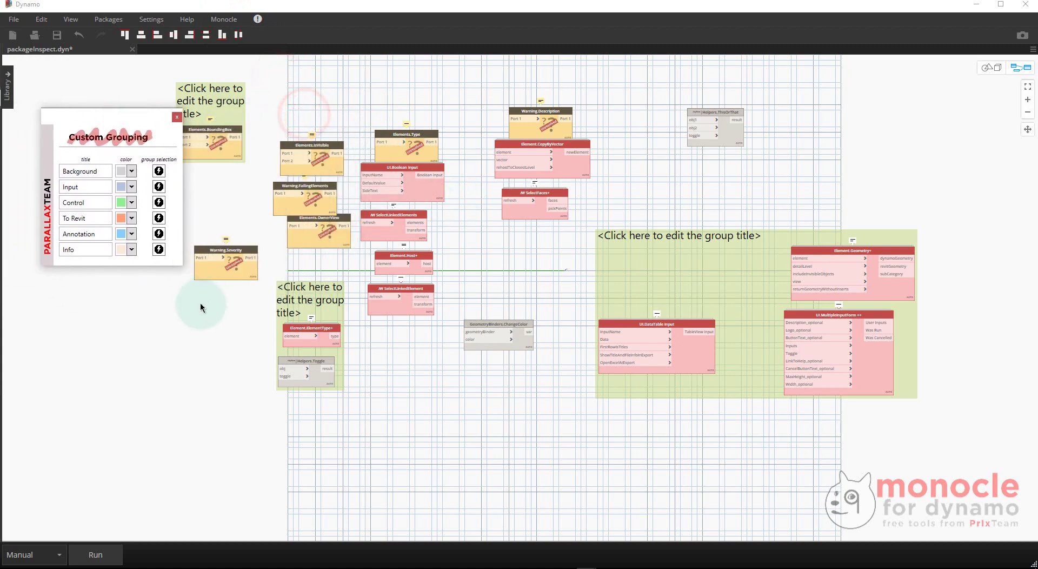
pyautogui.click(170, 313)
pyautogui.moveTo(163, 295); pyautogui.dragTo(392, 291, button='middle')
pyautogui.scroll(3, 390, 289)
pyautogui.moveTo(395, 233); pyautogui.dragTo(358, 236)
pyautogui.moveTo(370, 299); pyautogui.dragTo(303, 165)
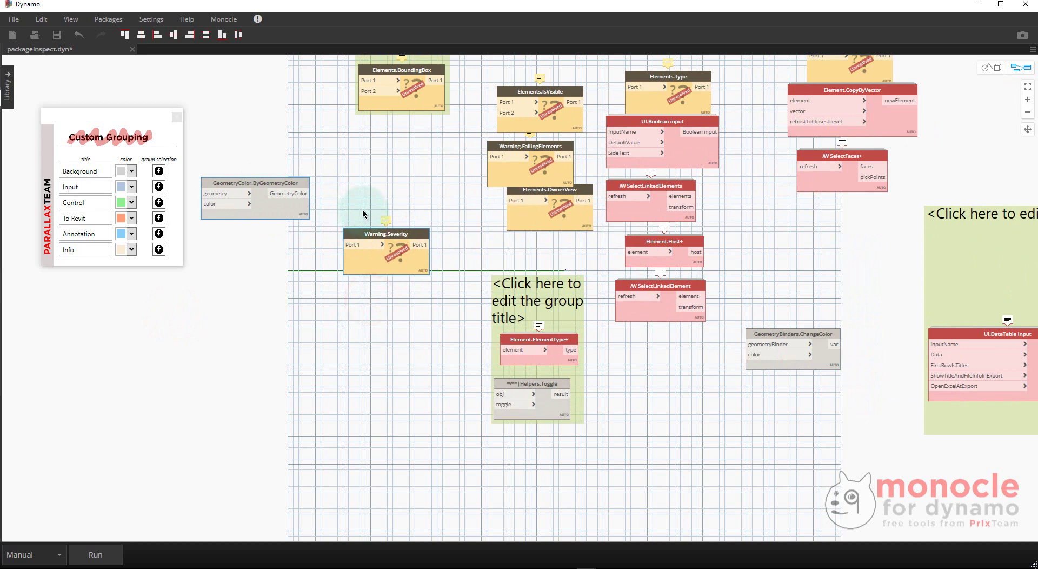
pyautogui.click(158, 186)
pyautogui.click(282, 361)
# Shift the Input group slightly to the right and recolor it with the Annotation color.
pyautogui.moveTo(275, 252); pyautogui.dragTo(287, 251)
pyautogui.click(290, 354)
pyautogui.click(257, 257)
pyautogui.click(160, 237)
pyautogui.click(210, 347)
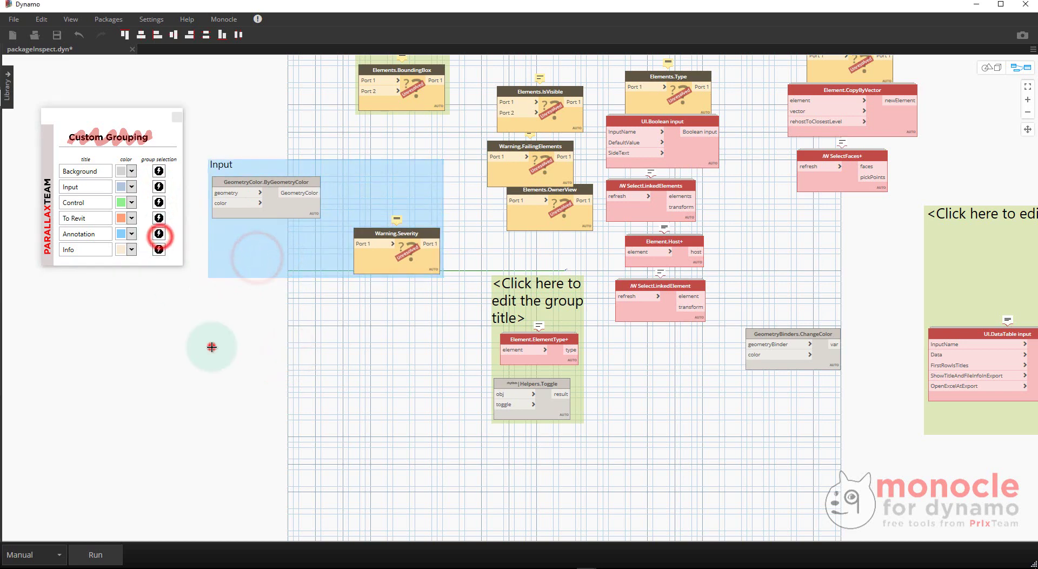
# Review the colors available for the Input category and nudge the Input group slightly left, closing Custom Grouping.
pyautogui.click(130, 189)
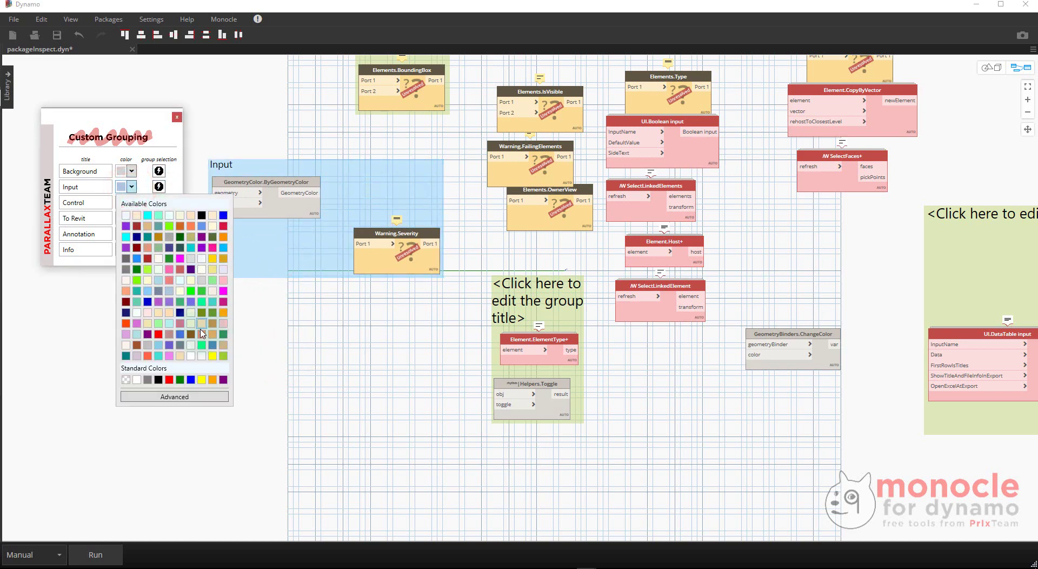
pyautogui.click(287, 369)
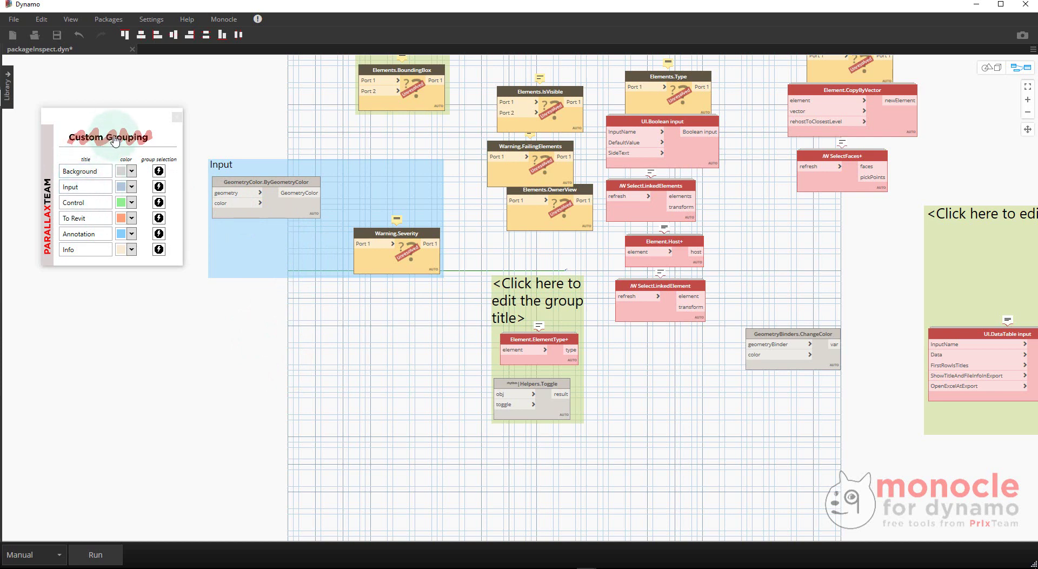
pyautogui.moveTo(271, 255); pyautogui.dragTo(260, 260)
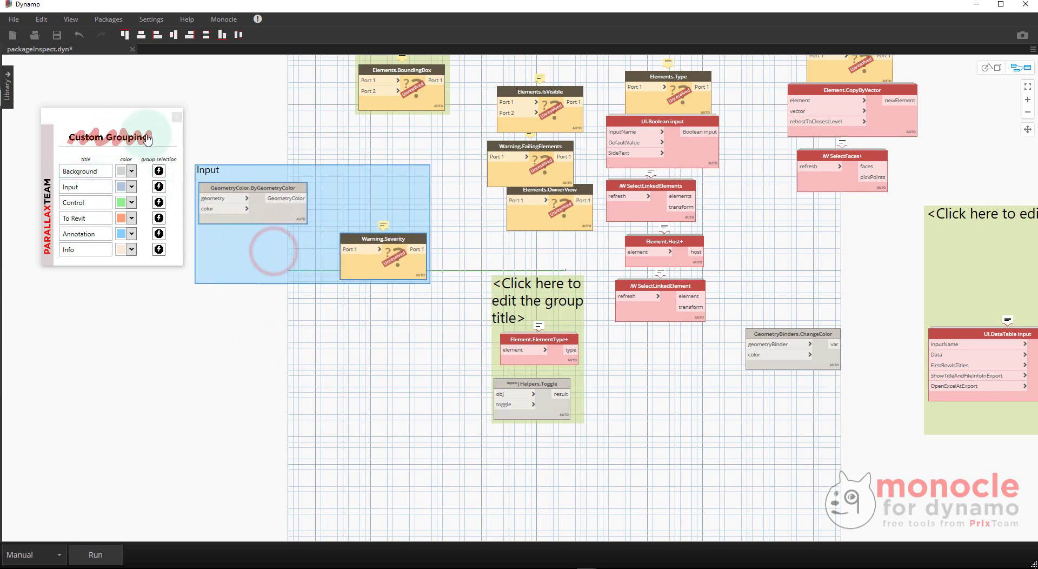
pyautogui.click(176, 116)
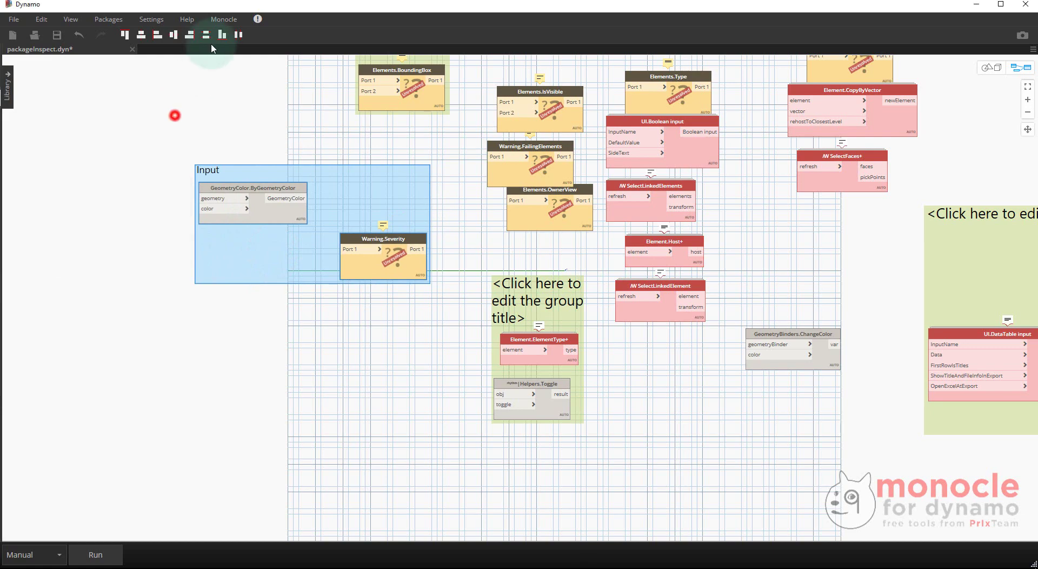
# Open Monocle's package usage doge and annotate the graph's custom nodes with notes.
pyautogui.click(224, 19)
pyautogui.click(268, 88)
pyautogui.moveTo(301, 114); pyautogui.dragTo(177, 148)
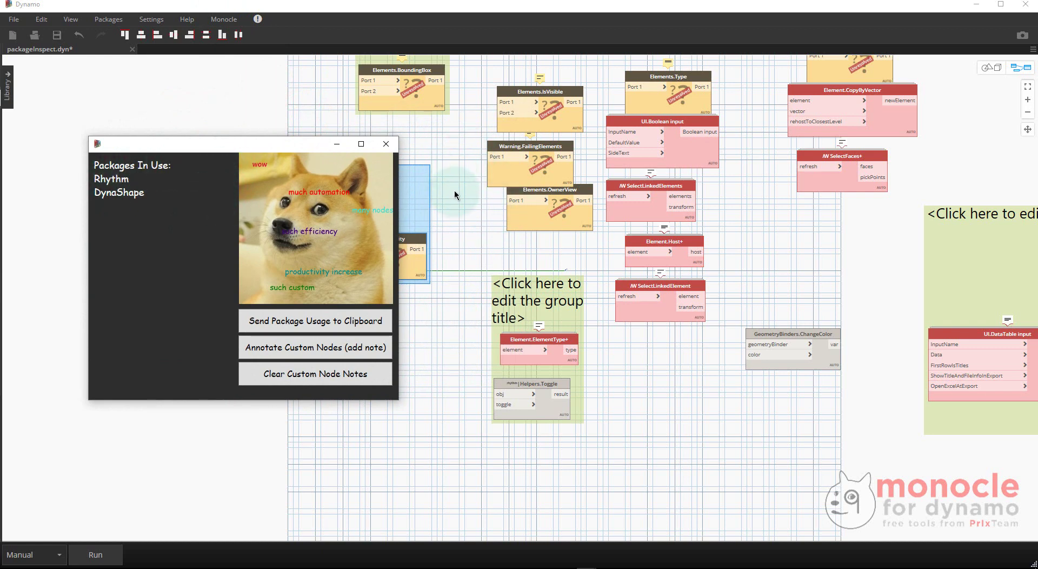
pyautogui.click(372, 347)
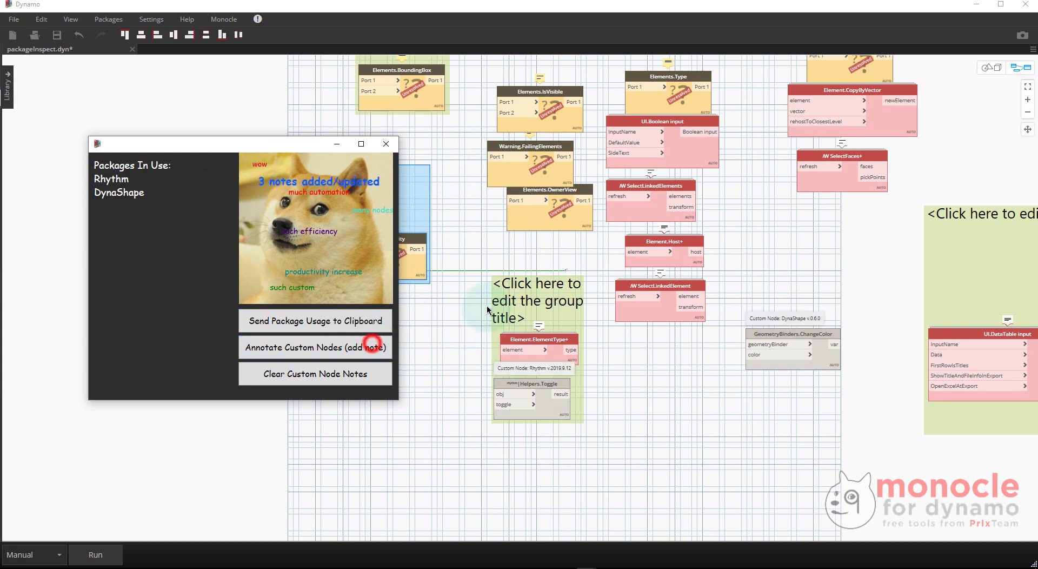
# Examine the package version notes above the Helpers.Toggle, GeometryBinders.ChangeColor and Helpers.ThisOrThat nodes, and close the package usage window.
pyautogui.moveTo(491, 317); pyautogui.dragTo(627, 310, button='middle')
pyautogui.scroll(-2, 495, 246)
pyautogui.moveTo(535, 258); pyautogui.dragTo(640, 332, button='middle')
pyautogui.moveTo(585, 313); pyautogui.dragTo(297, 215, button='middle')
pyautogui.scroll(2, 652, 286)
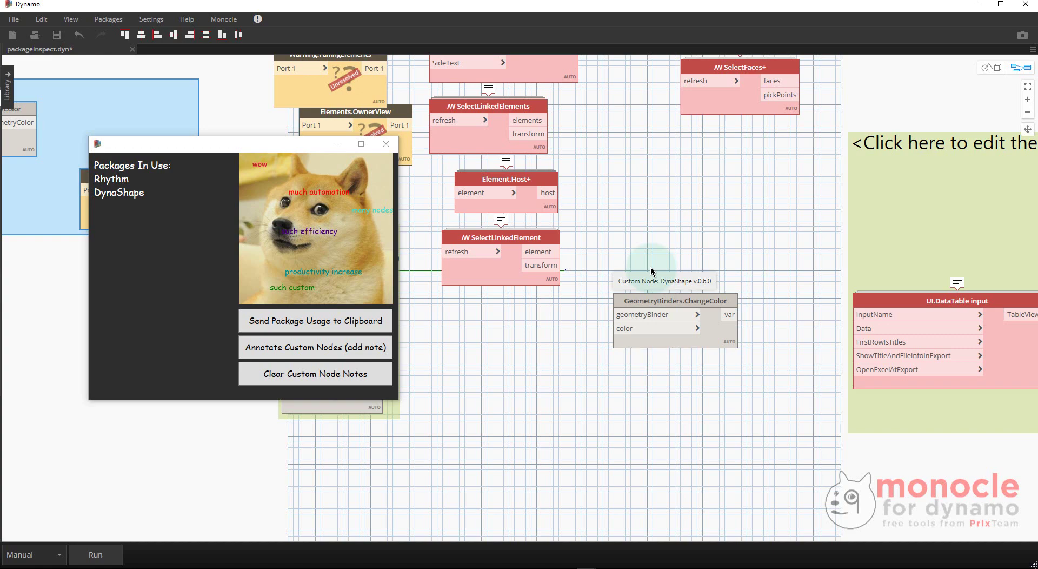
pyautogui.scroll(-3, 705, 282)
pyautogui.moveTo(732, 261); pyautogui.dragTo(560, 320, button='middle')
pyautogui.scroll(3, 758, 128)
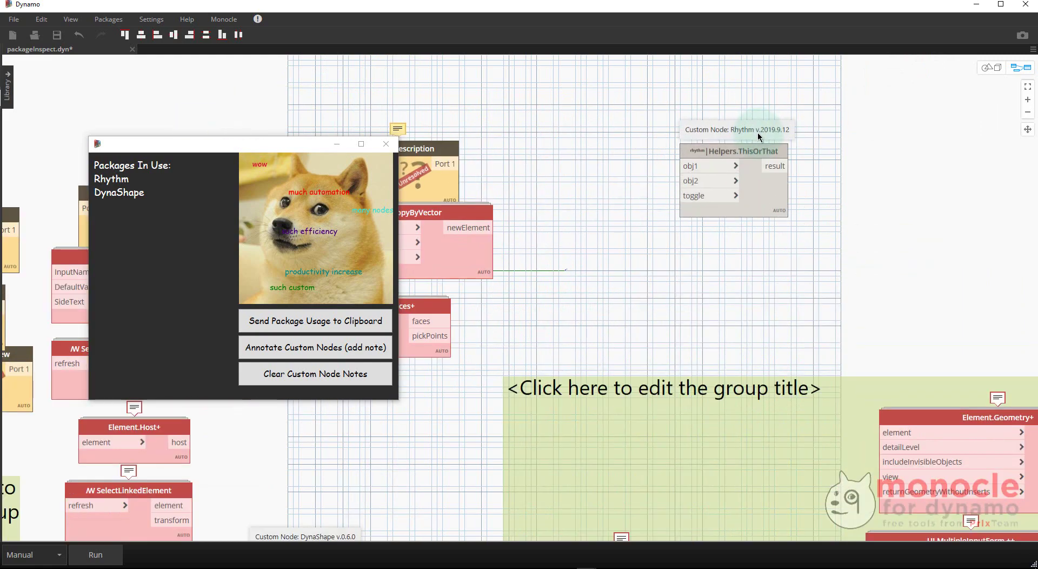
pyautogui.scroll(-2, 624, 213)
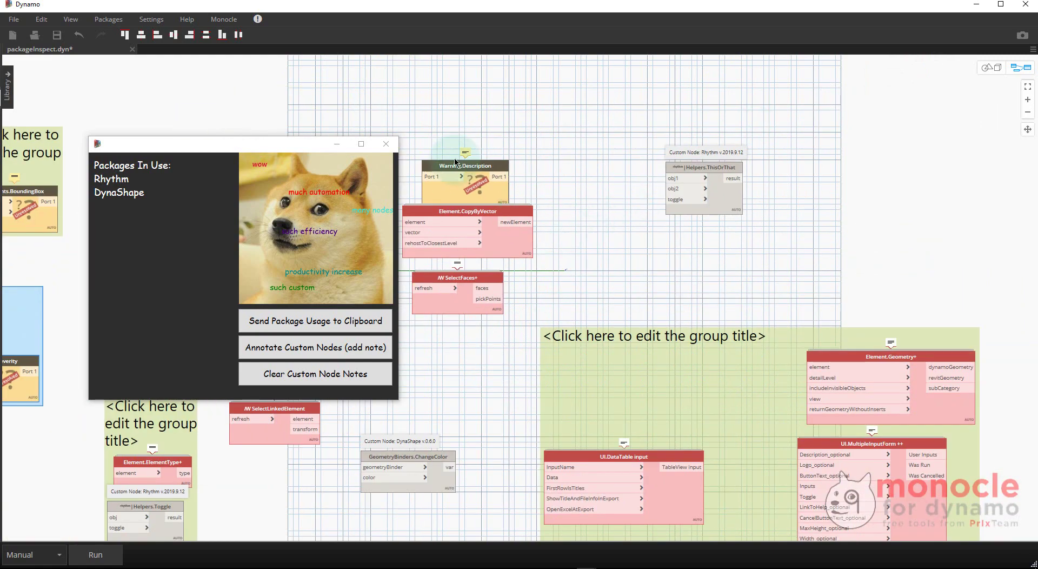
pyautogui.click(377, 146)
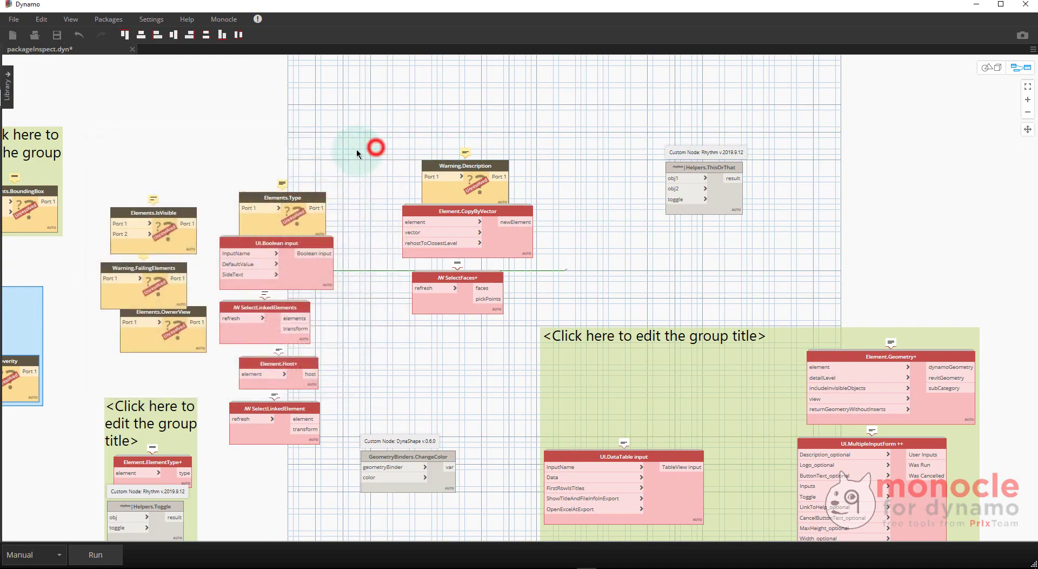
pyautogui.click(229, 20)
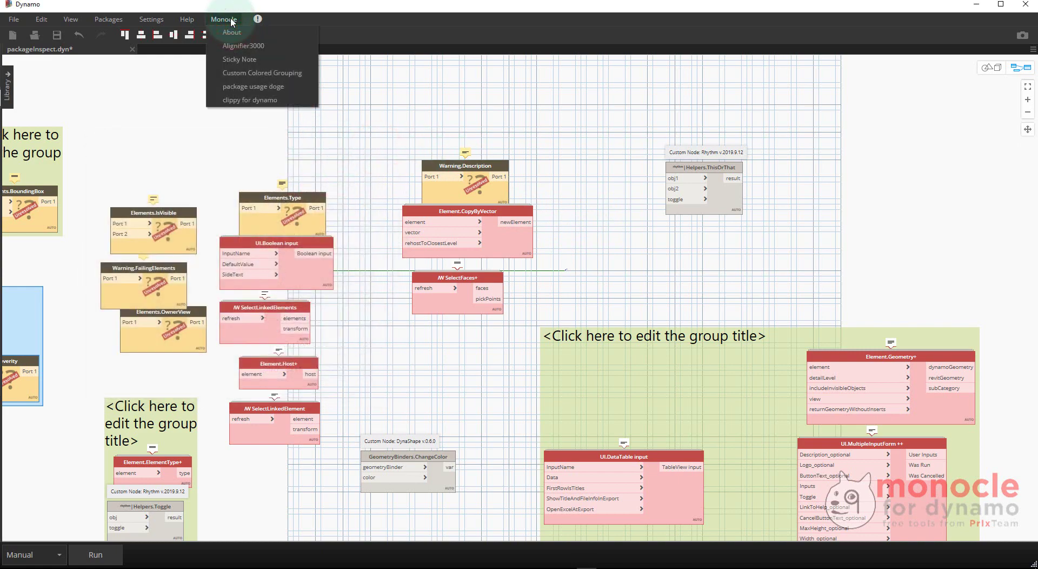
pyautogui.click(185, 109)
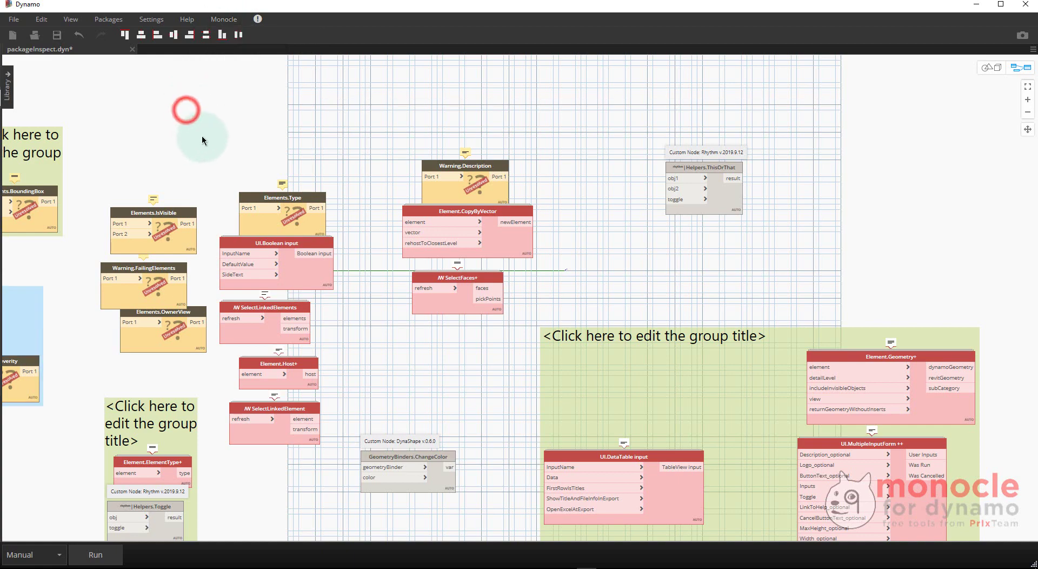
pyautogui.moveTo(272, 120); pyautogui.dragTo(505, 104, button='middle')
pyautogui.scroll(-5, 446, 106)
pyautogui.moveTo(451, 128); pyautogui.dragTo(537, 135, button='middle')
pyautogui.scroll(6, 532, 137)
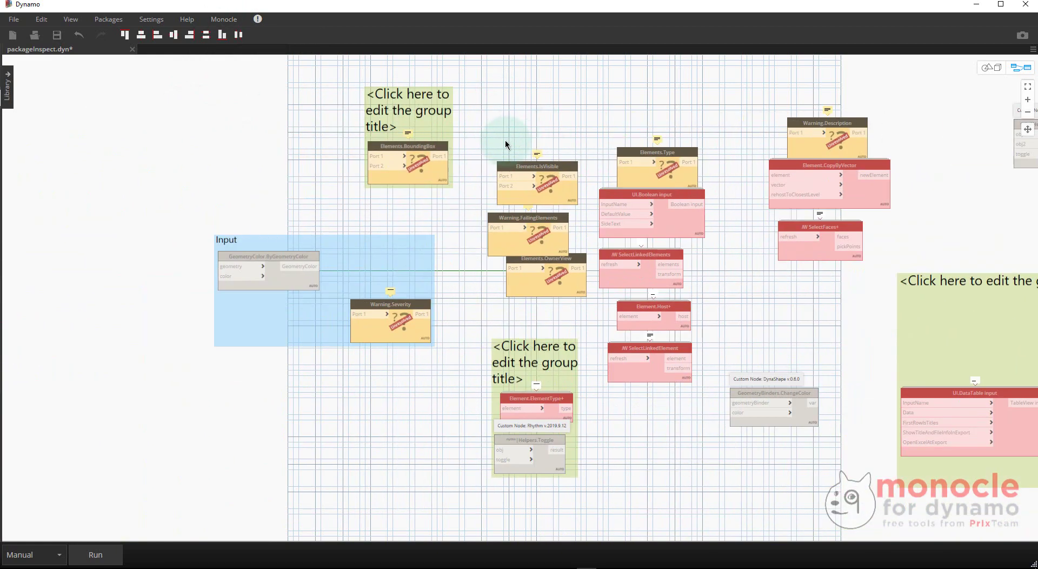
pyautogui.scroll(2, 480, 155)
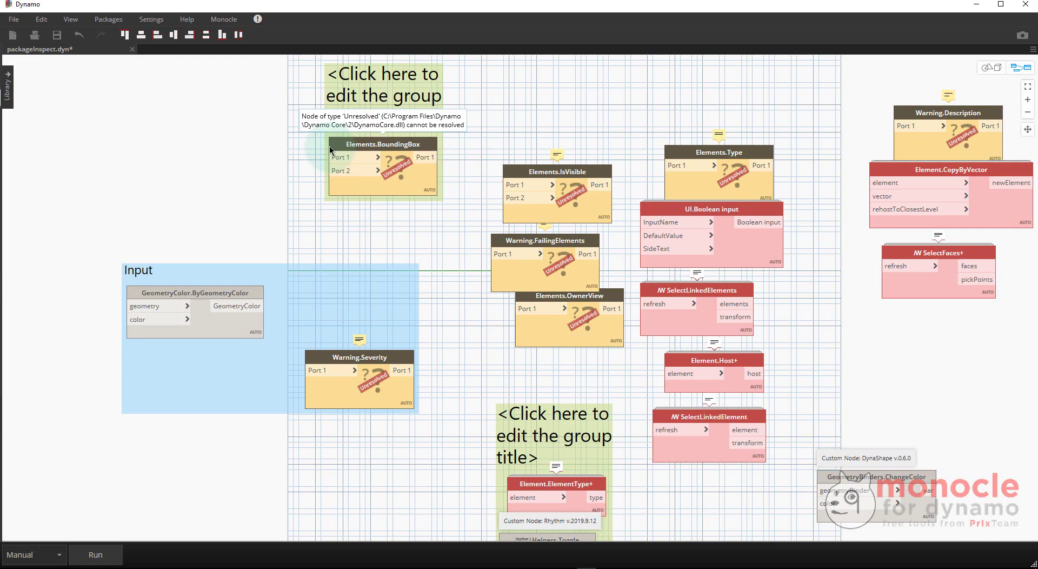
pyautogui.click(290, 169)
pyautogui.scroll(-2, 257, 160)
pyautogui.moveTo(256, 160); pyautogui.dragTo(280, 160, button='middle')
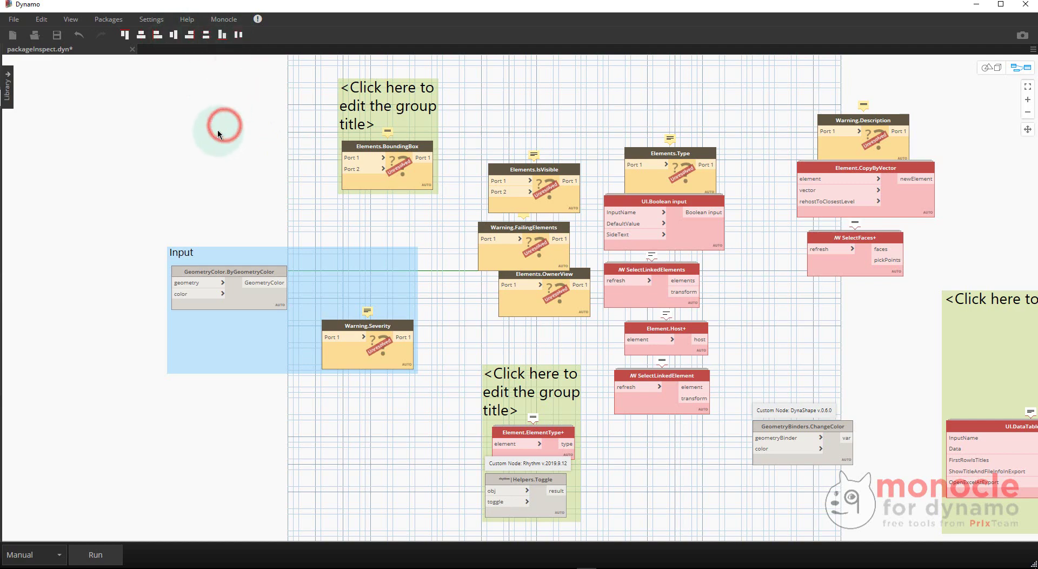
# Move the Elements.BoundingBox group above the Input group, try left-aligning both with Dynamo's Align Selection, and undo the alignment.
pyautogui.moveTo(217, 129); pyautogui.dragTo(291, 115, button='middle')
pyautogui.moveTo(455, 93); pyautogui.dragTo(356, 102)
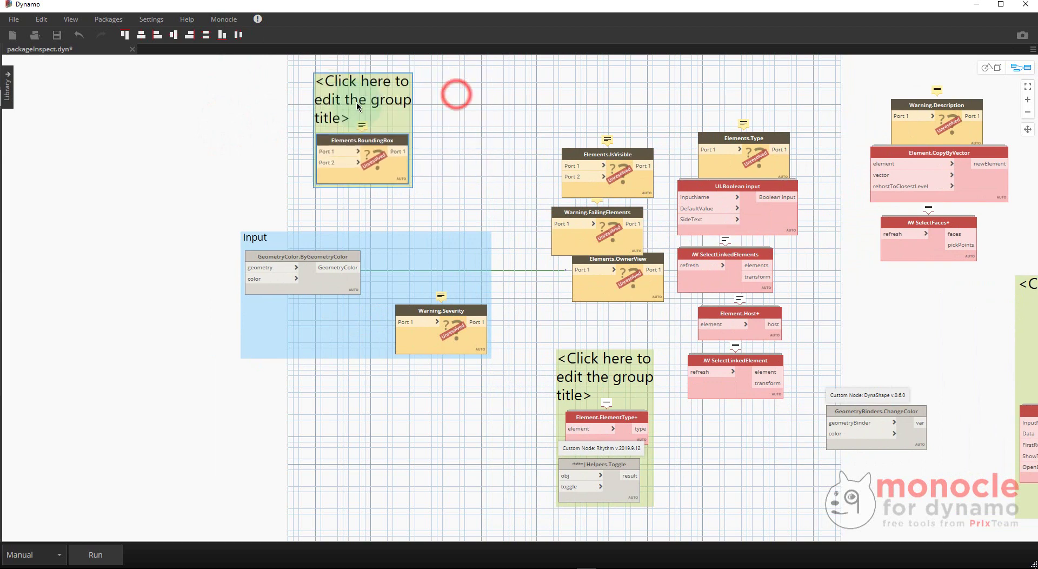
pyautogui.moveTo(454, 392); pyautogui.dragTo(267, 121)
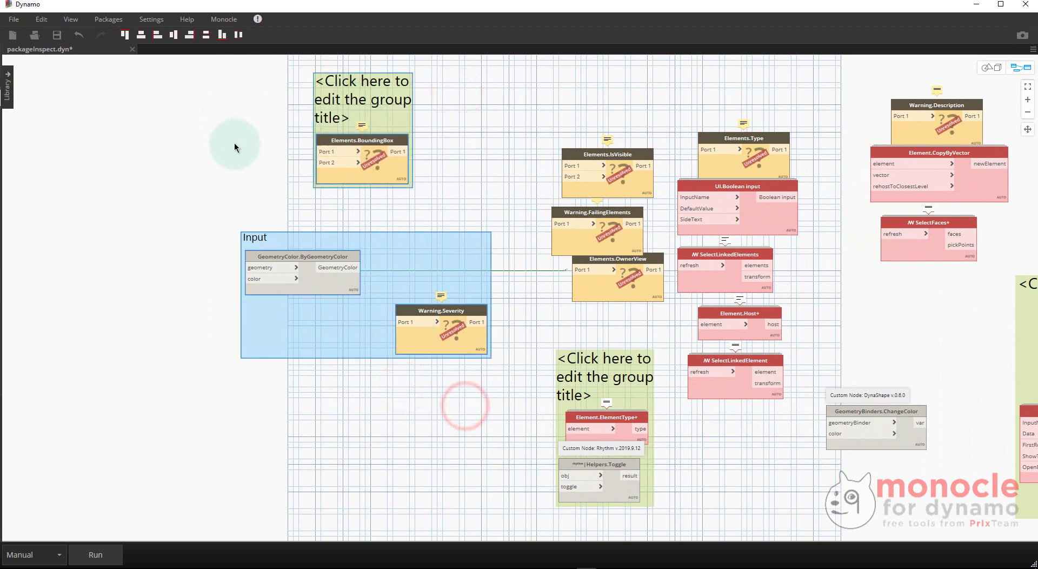
pyautogui.rightClick(211, 174)
pyautogui.moveTo(346, 246)
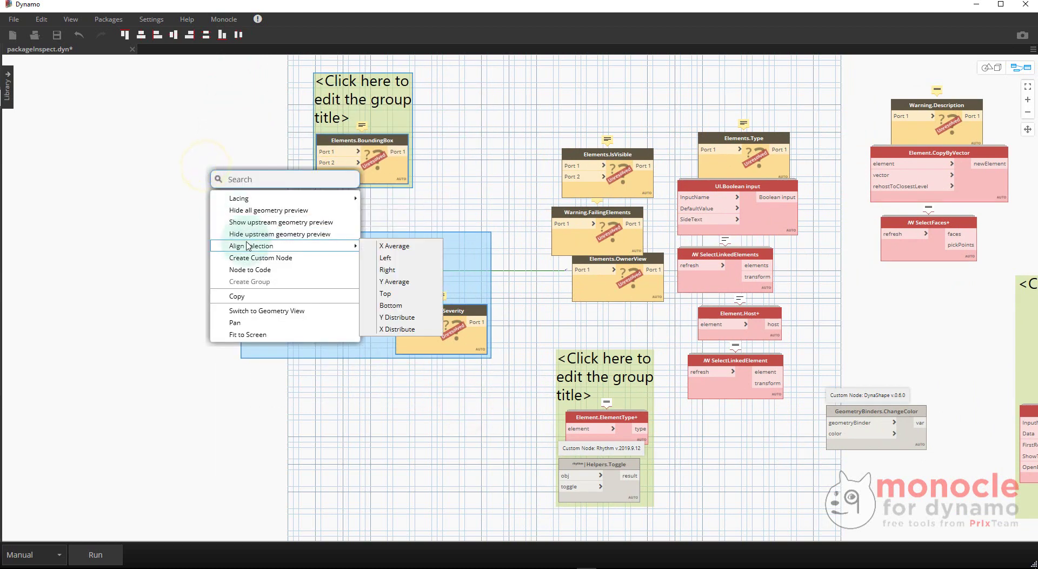
pyautogui.click(385, 257)
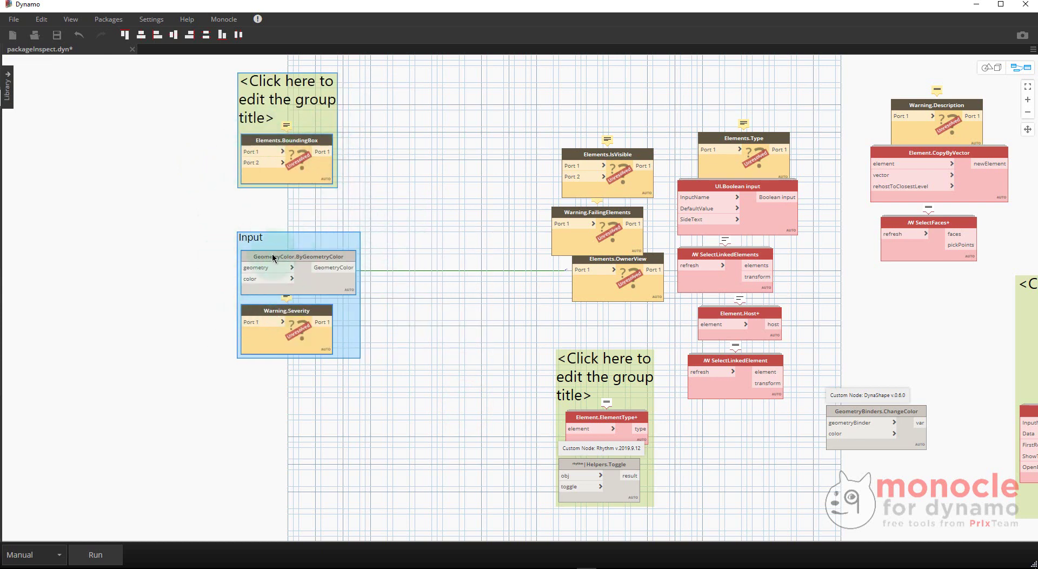
pyautogui.click(79, 35)
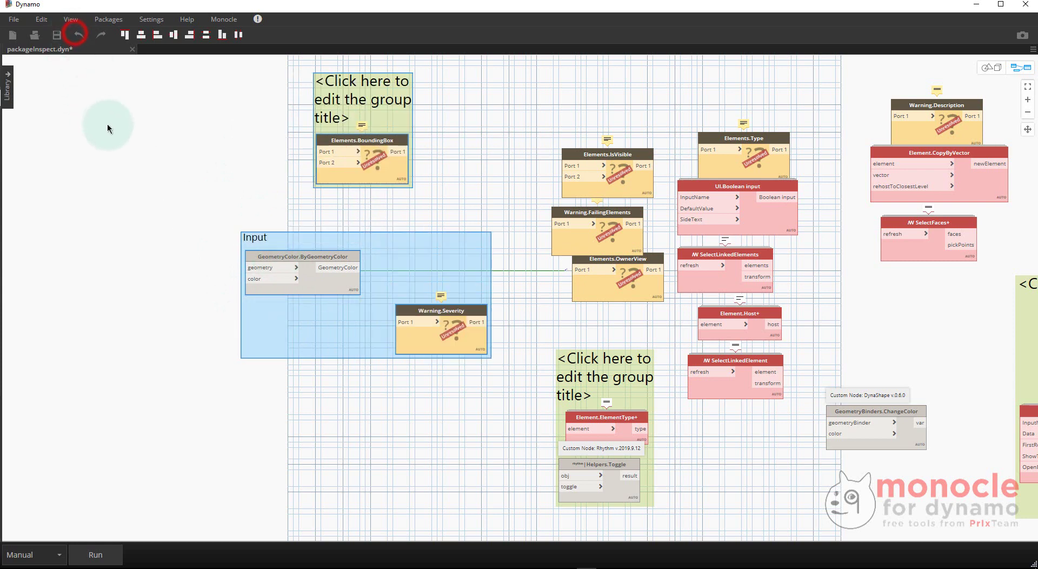
pyautogui.click(107, 127)
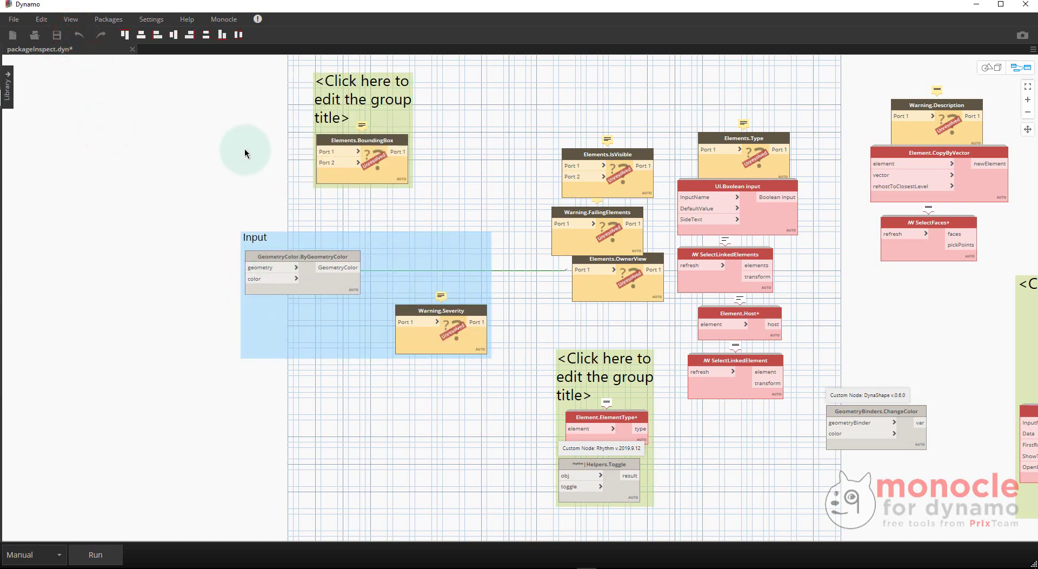
# Left-align the Elements.BoundingBox group with the Input group as whole groups using Monocle's alignment tools.
pyautogui.click(332, 106)
pyautogui.keyDown('shift'); pyautogui.click(388, 242); pyautogui.keyUp('shift')
pyautogui.click(156, 34)
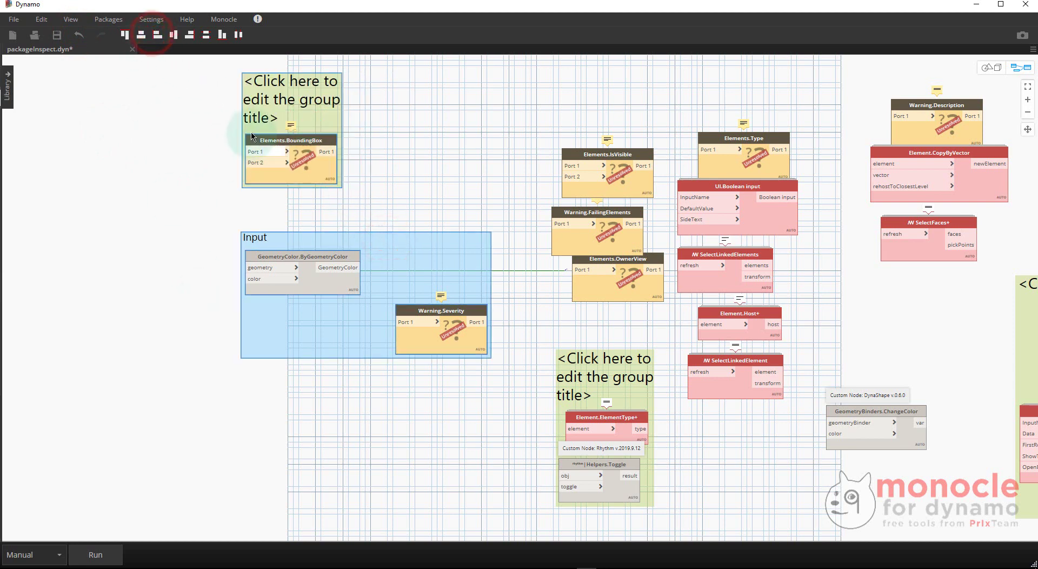
pyautogui.click(220, 422)
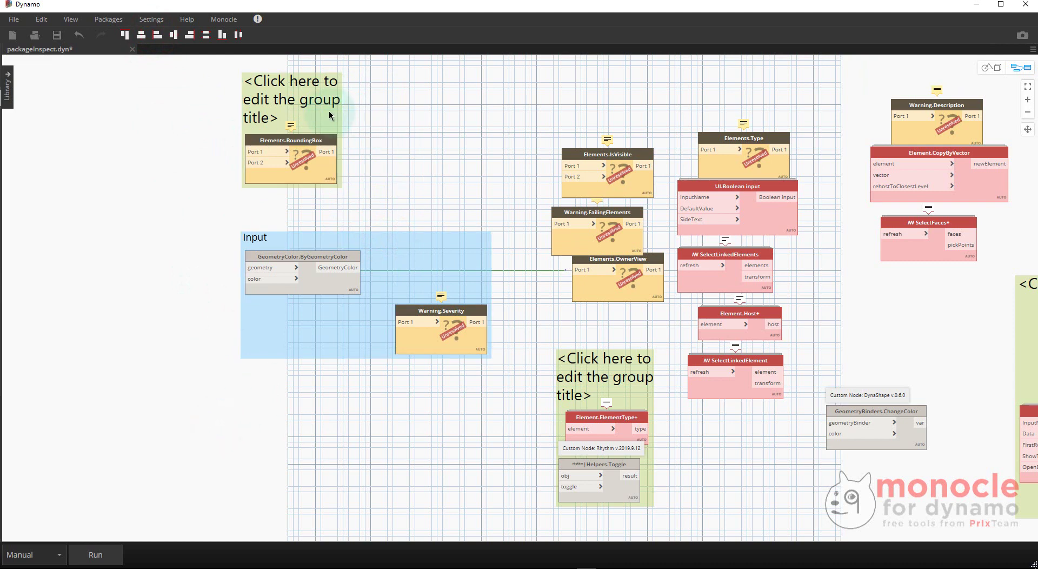
# Move the Elements.BoundingBox group slightly down and right-align it with the Input group.
pyautogui.moveTo(330, 111); pyautogui.dragTo(342, 125)
pyautogui.click(439, 182)
pyautogui.moveTo(431, 123); pyautogui.dragTo(297, 371)
pyautogui.click(193, 39)
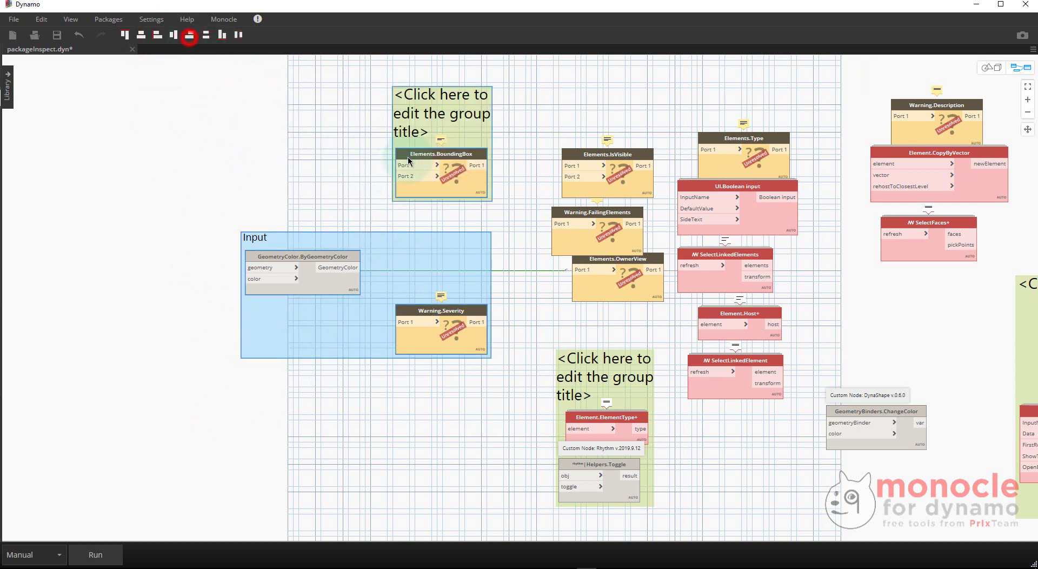
pyautogui.click(326, 164)
# Place the Elements.IsVisible node below the Input group and right-align it with the Input and Elements.BoundingBox groups.
pyautogui.moveTo(588, 156); pyautogui.dragTo(319, 383)
pyautogui.moveTo(419, 111); pyautogui.dragTo(364, 113)
pyautogui.moveTo(454, 465); pyautogui.dragTo(366, 361)
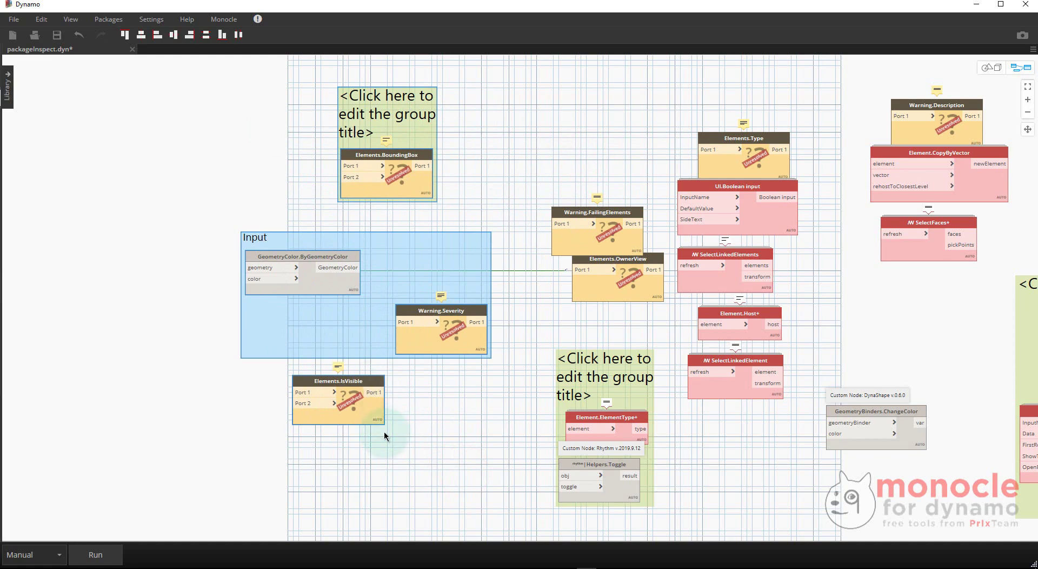
pyautogui.click(189, 35)
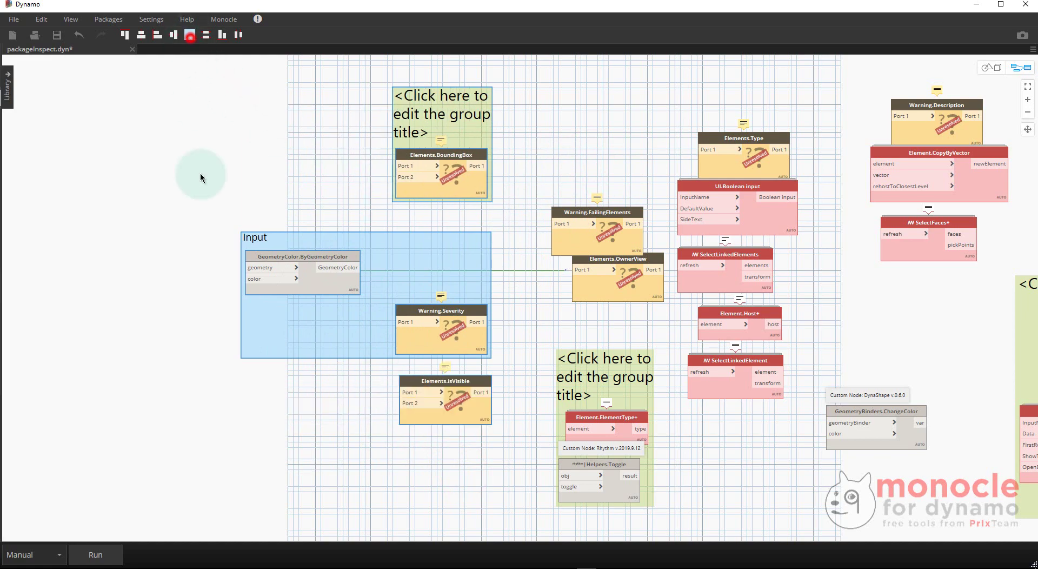
pyautogui.click(199, 204)
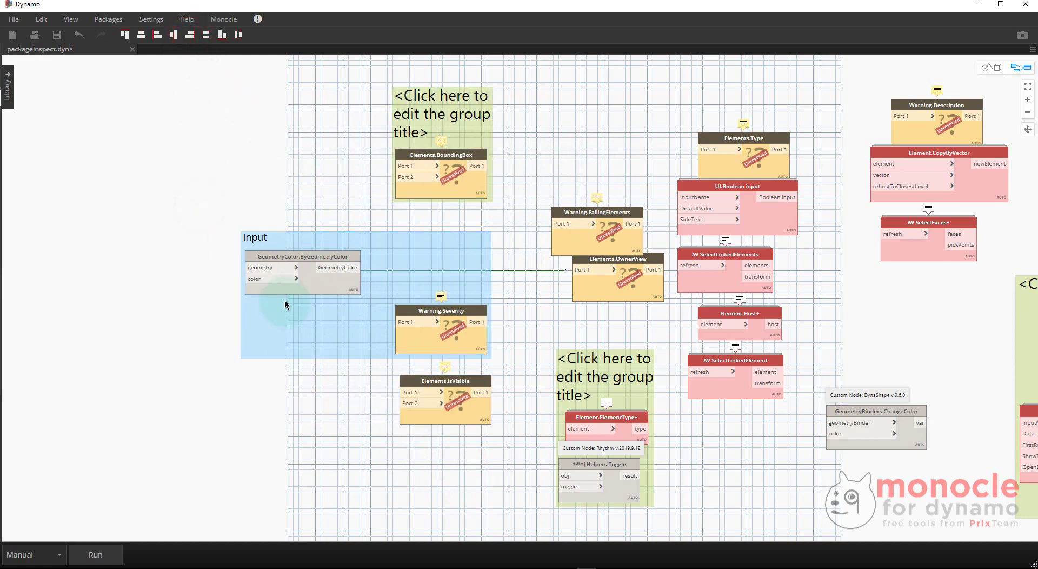
pyautogui.scroll(-3, 301, 278)
pyautogui.moveTo(316, 284); pyautogui.dragTo(437, 168, button='middle')
pyautogui.scroll(4, 437, 168)
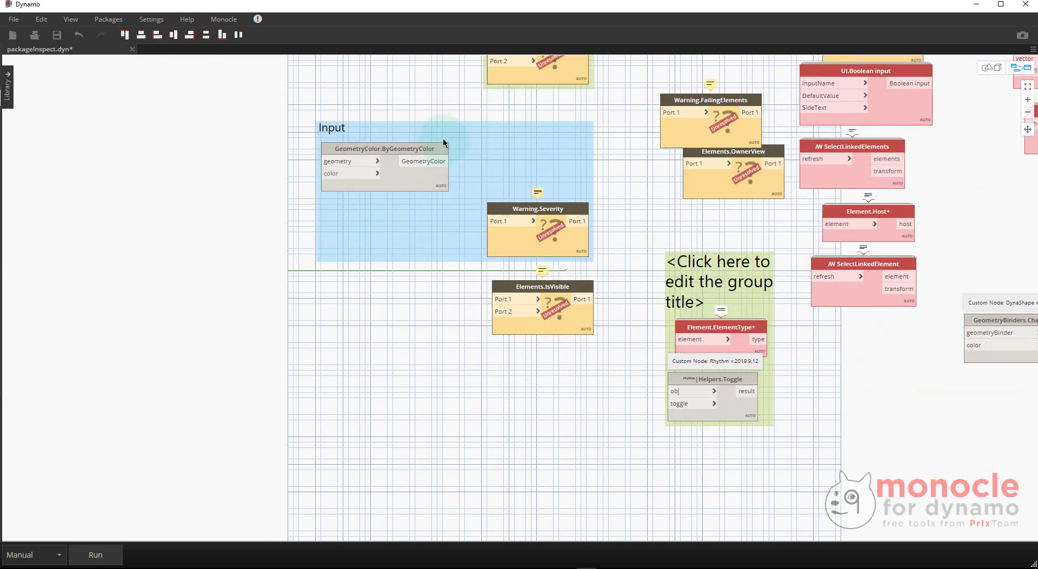
# Duplicate the Input group with its nodes and place the copy below and to the left of the original.
pyautogui.click(444, 139)
pyautogui.keyDown('ctrl'); pyautogui.moveTo(417, 128); pyautogui.dragTo(220, 284); pyautogui.keyUp('ctrl')
pyautogui.click(179, 207)
# Left-align the lower Warning.Severity node with the upper GeometryColor.ByGeometryColor node, and move the upper Input group's Warning.Severity node left to narrow the group.
pyautogui.click(324, 365)
pyautogui.keyDown('shift'); pyautogui.click(387, 149); pyautogui.keyUp('shift')
pyautogui.click(157, 35)
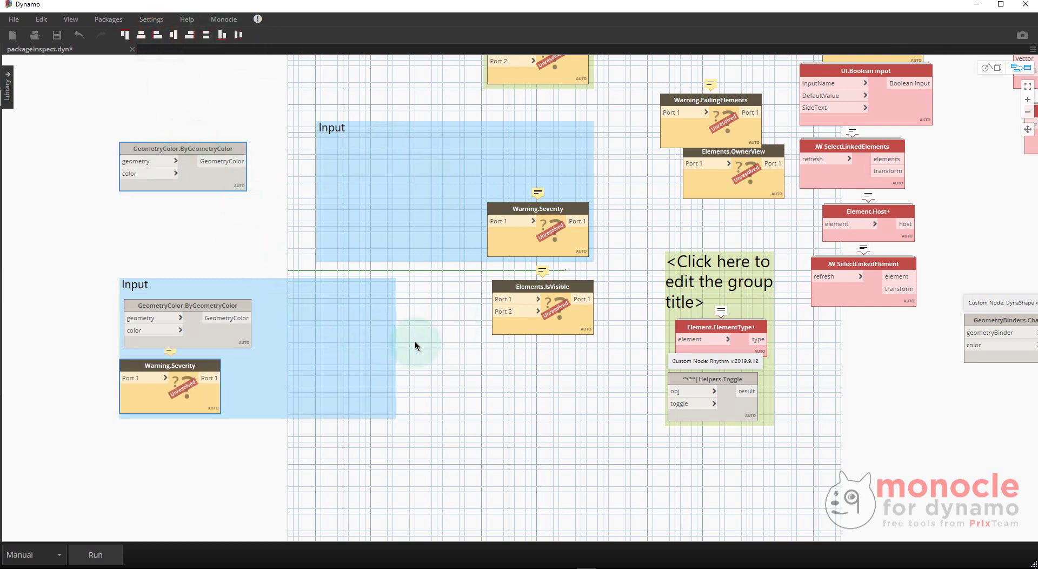
pyautogui.click(389, 336)
pyautogui.click(397, 212)
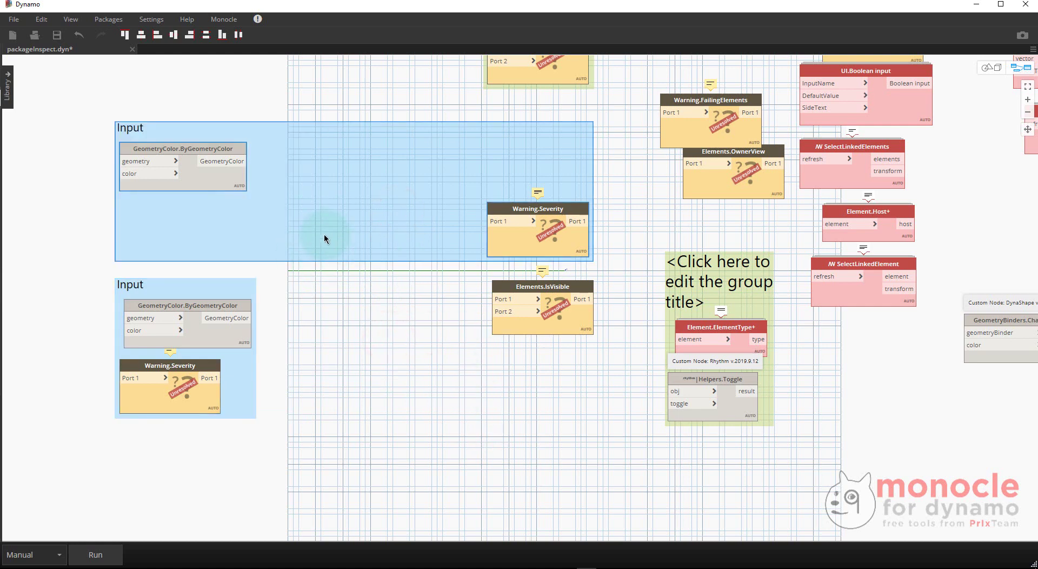
pyautogui.click(347, 297)
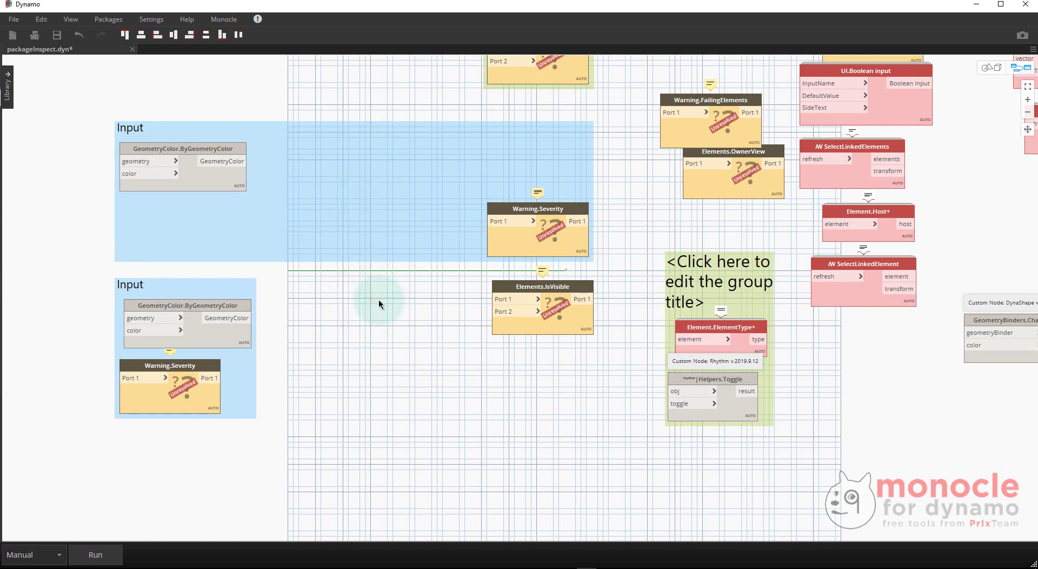
pyautogui.moveTo(510, 209); pyautogui.dragTo(342, 200)
pyautogui.click(343, 274)
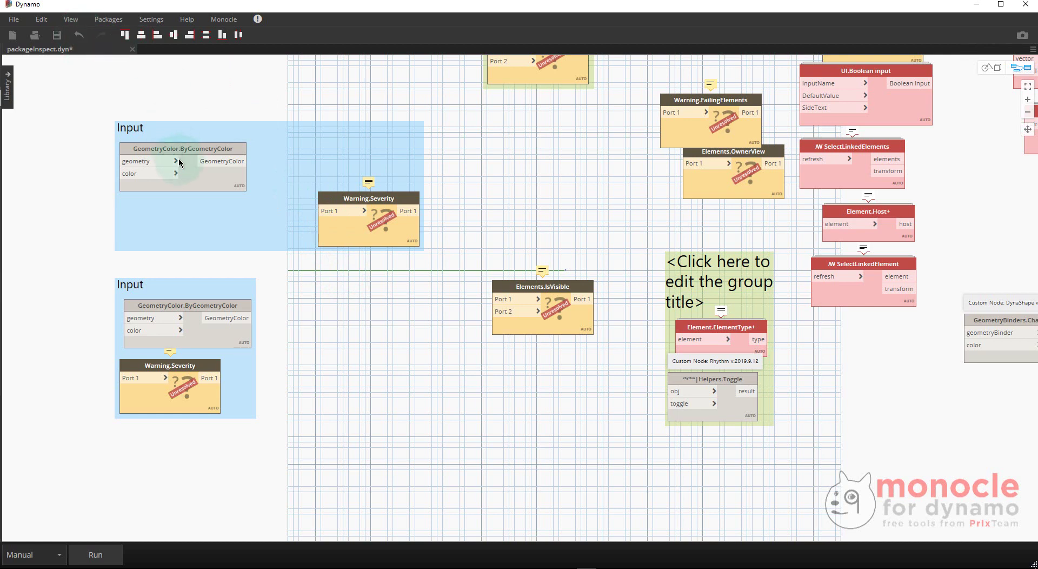
# Try moving the upper Input group to the right and left-aligning the Input groups, and undo the changes.
pyautogui.moveTo(173, 225); pyautogui.dragTo(255, 234)
pyautogui.click(301, 305)
pyautogui.keyDown('shift'); pyautogui.click(235, 239); pyautogui.keyUp('shift')
pyautogui.click(157, 34)
pyautogui.click(347, 382)
pyautogui.click(79, 35)
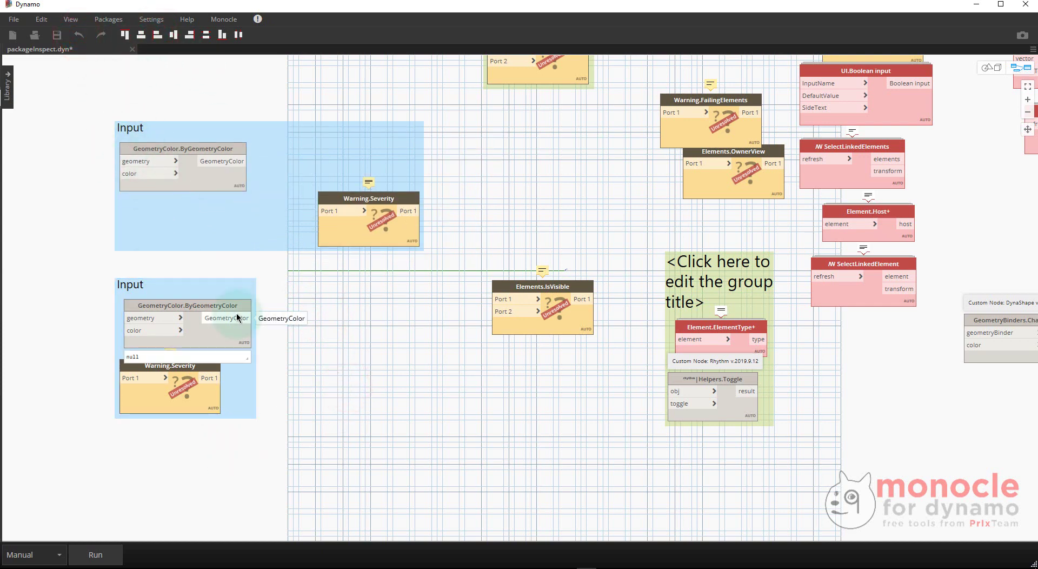
# Open Monocle's Alignifier3000 alignment window and place it clear of the two Input groups.
pyautogui.click(236, 19)
pyautogui.click(244, 45)
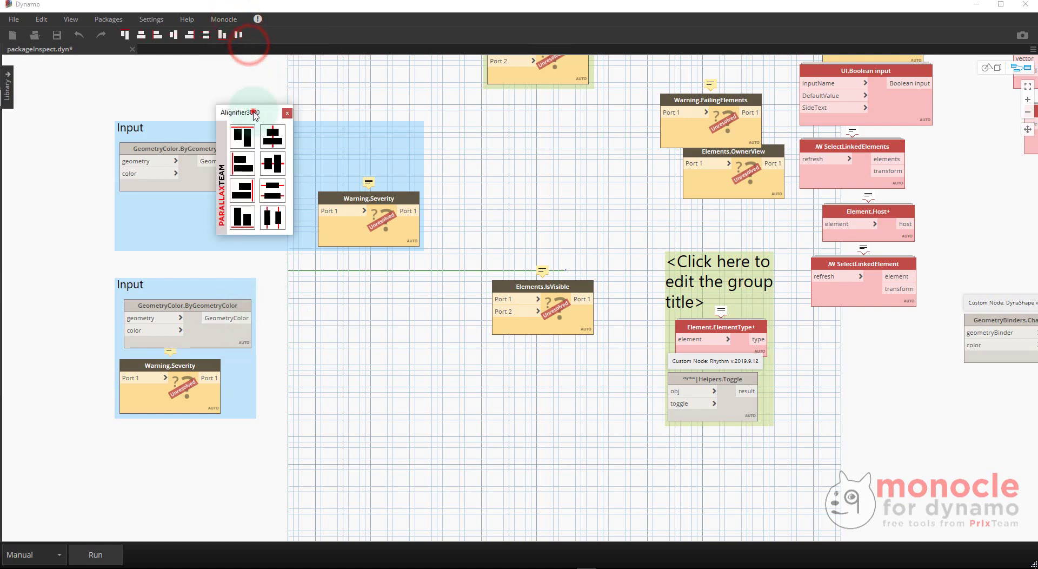
pyautogui.moveTo(228, 111); pyautogui.dragTo(130, 107)
pyautogui.click(212, 86)
# Shift the upper Input group to the right, right-align both Input groups with Alignifier3000, and close its window.
pyautogui.moveTo(257, 135); pyautogui.dragTo(321, 145)
pyautogui.click(308, 368)
pyautogui.moveTo(341, 378); pyautogui.dragTo(234, 234)
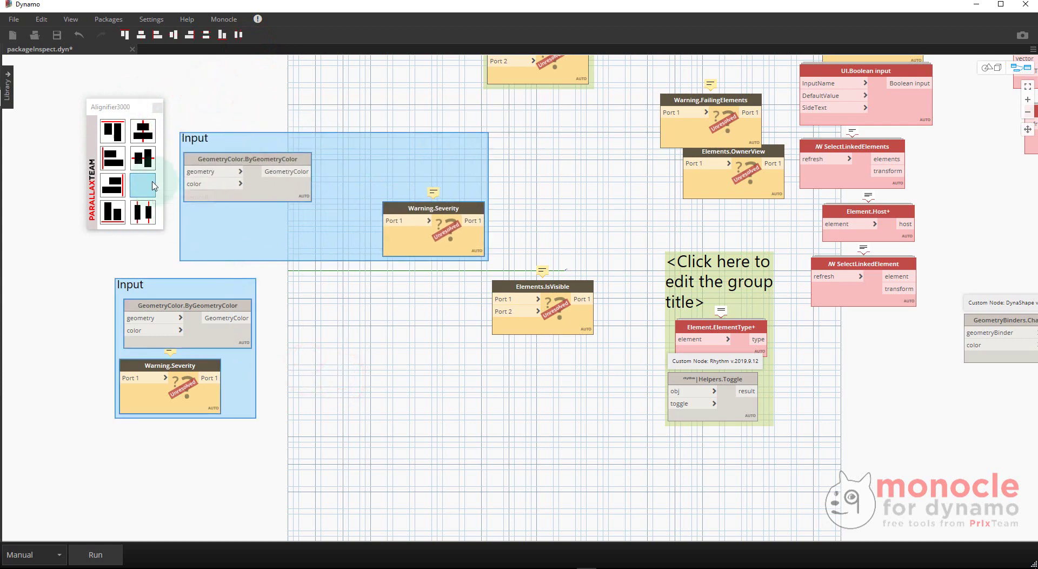
pyautogui.click(113, 188)
pyautogui.click(292, 334)
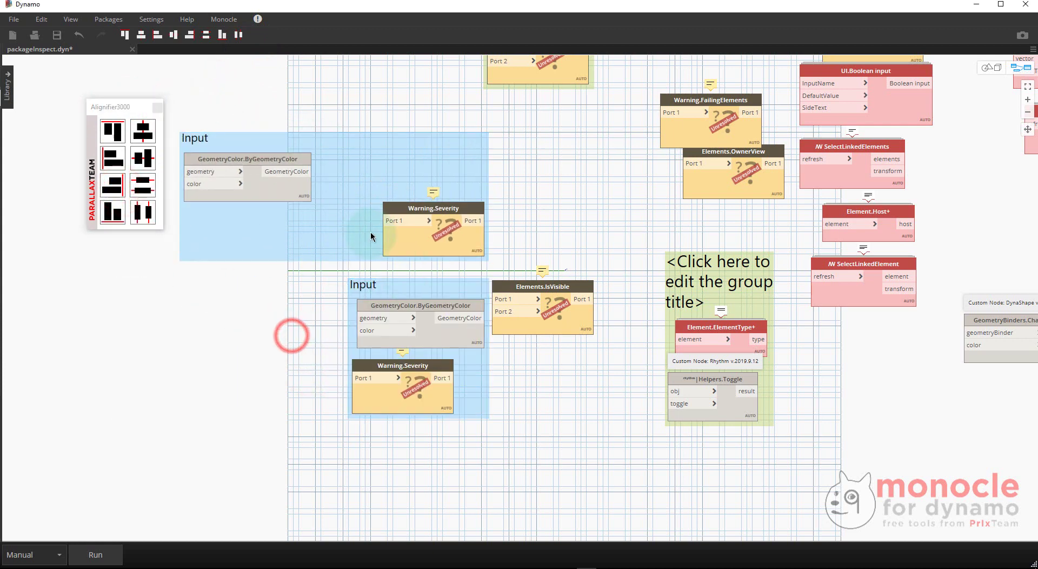
pyautogui.scroll(-3, 479, 202)
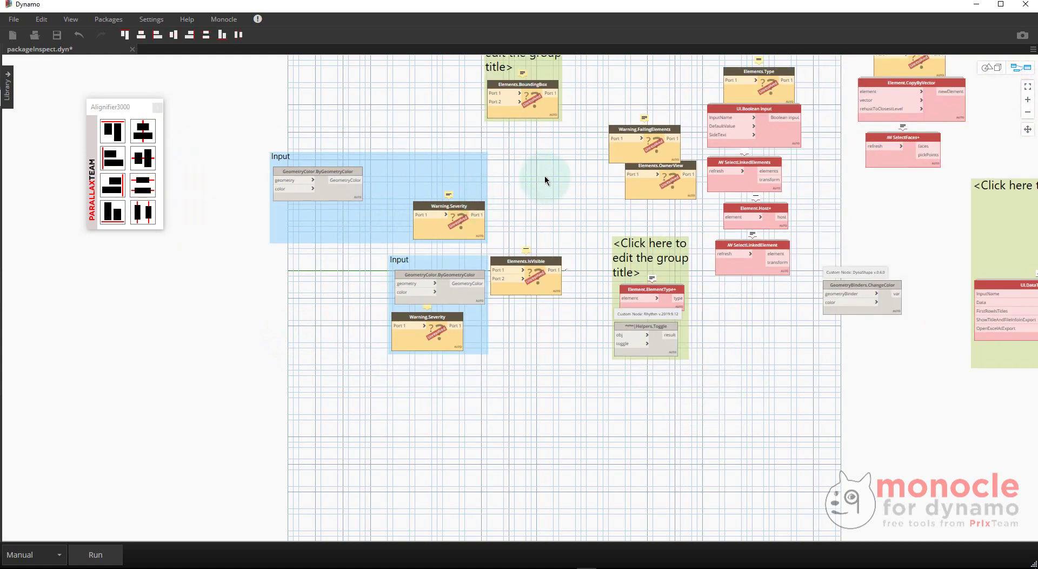
pyautogui.click(158, 108)
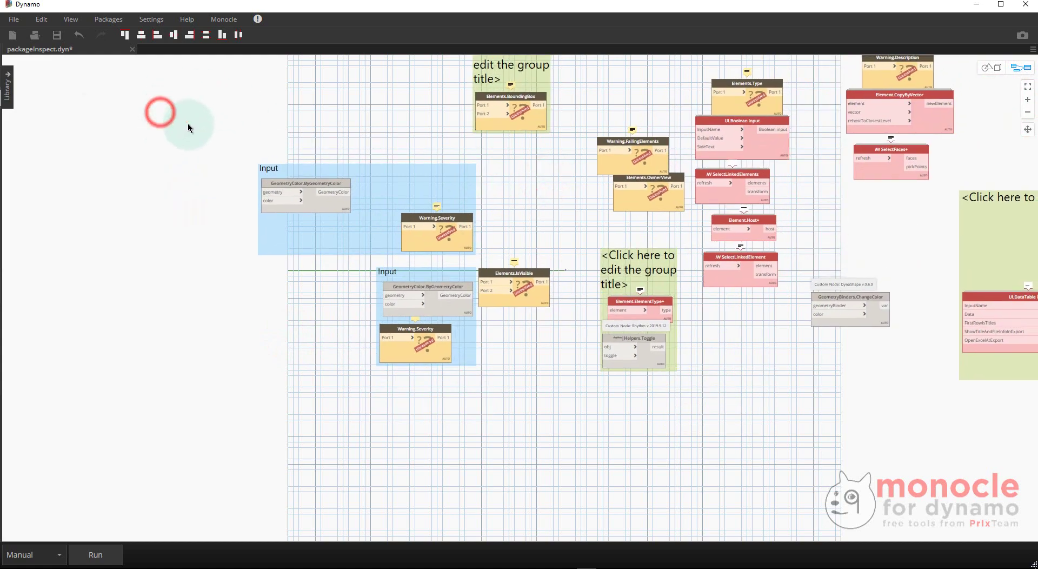
# Look up the package source of the unresolved Elements.BoundingBox node with Monocle and dismiss the result.
pyautogui.moveTo(504, 189); pyautogui.dragTo(500, 196, button='middle')
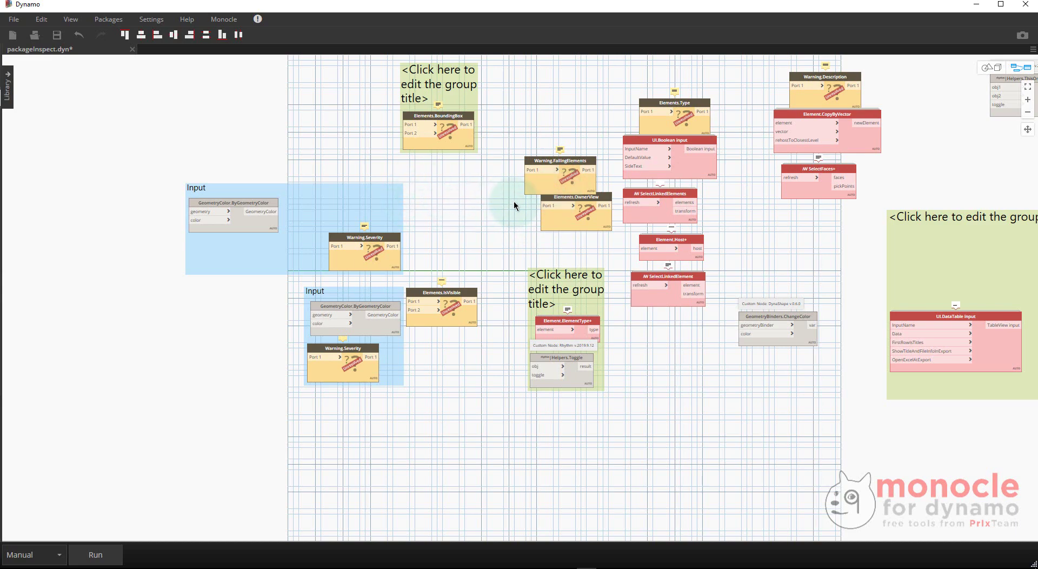
pyautogui.moveTo(512, 200); pyautogui.dragTo(494, 206, button='middle')
pyautogui.moveTo(575, 107); pyautogui.dragTo(474, 131, button='middle')
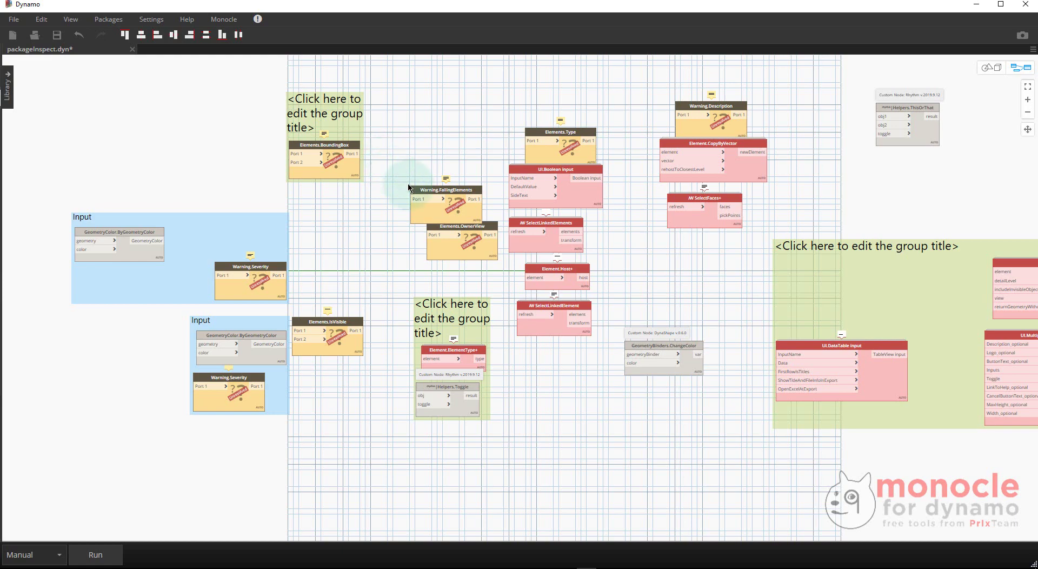
pyautogui.scroll(2, 379, 171)
pyautogui.scroll(2, 309, 185)
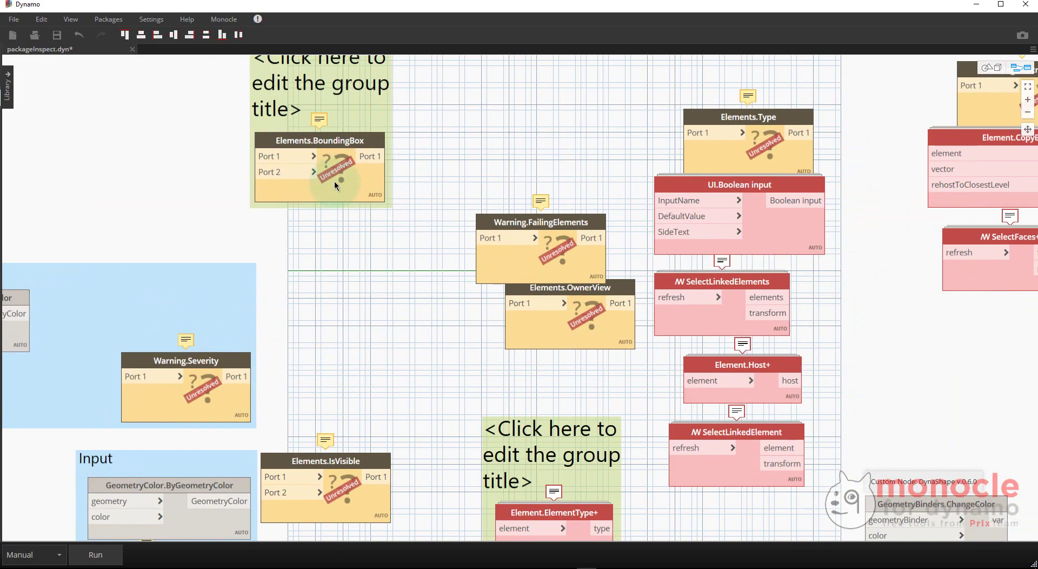
pyautogui.rightClick(334, 184)
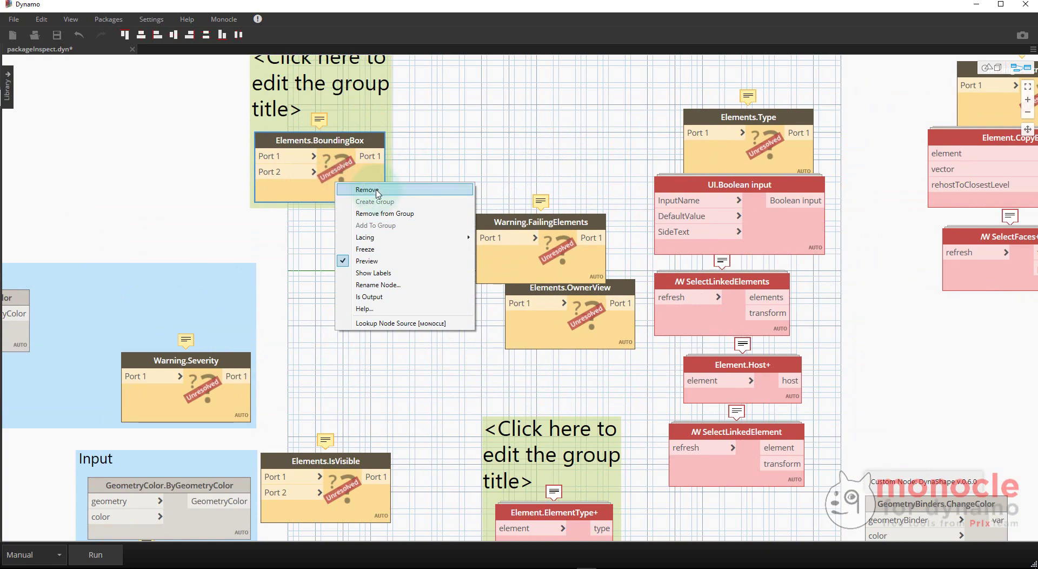
pyautogui.click(403, 324)
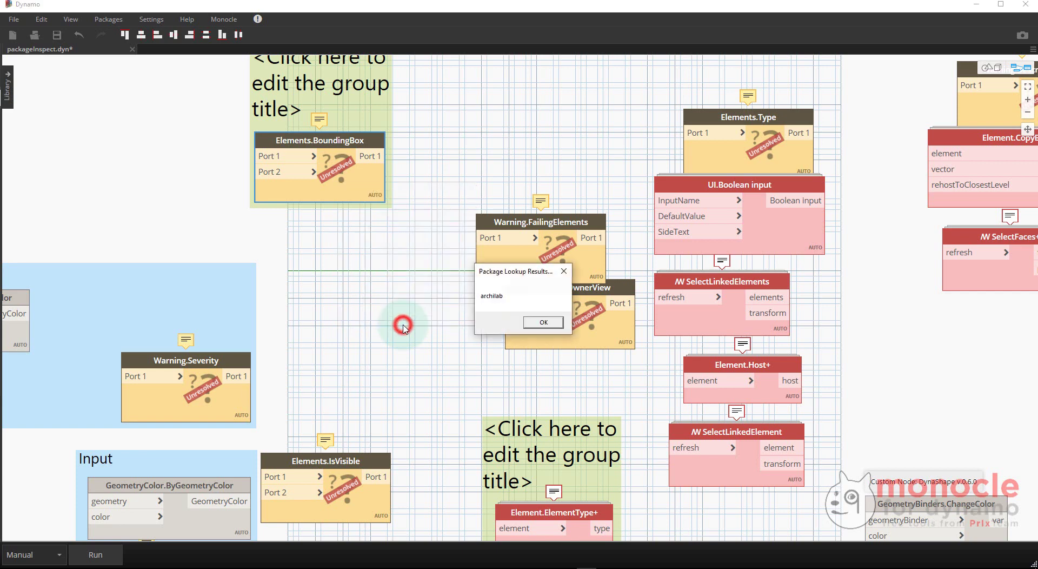
pyautogui.click(525, 323)
# Look up the package source of the SelectLinkedElements custom node with Monocle and dismiss the result.
pyautogui.scroll(-3, 422, 313)
pyautogui.moveTo(416, 311); pyautogui.dragTo(330, 251, button='middle')
pyautogui.rightClick(525, 259)
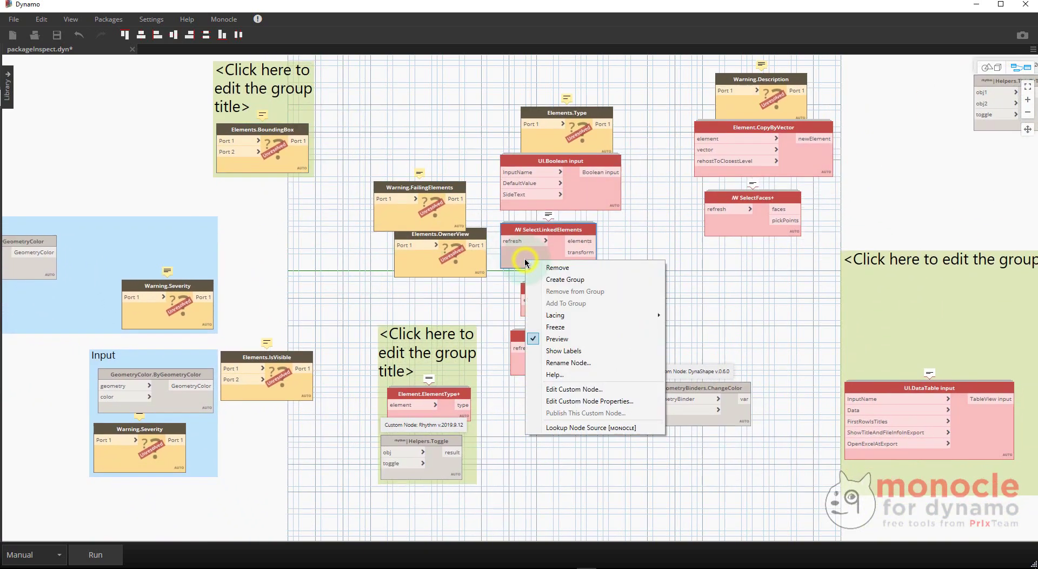
pyautogui.click(590, 428)
pyautogui.click(543, 321)
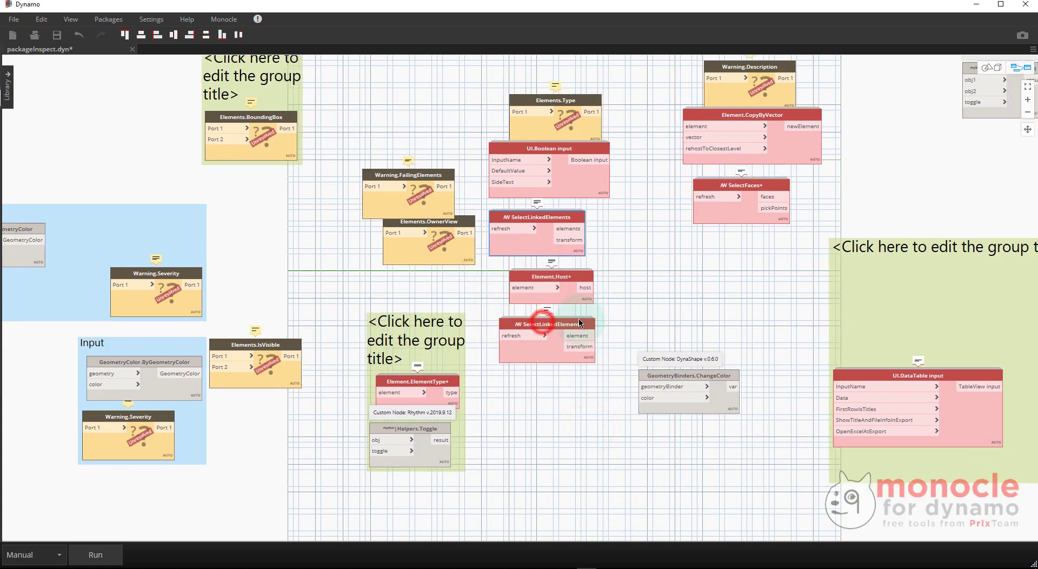
# Look up the package sources of the Element.CopyByVector and Helpers.ThisOrThat nodes with Monocle.
pyautogui.scroll(5, 639, 232)
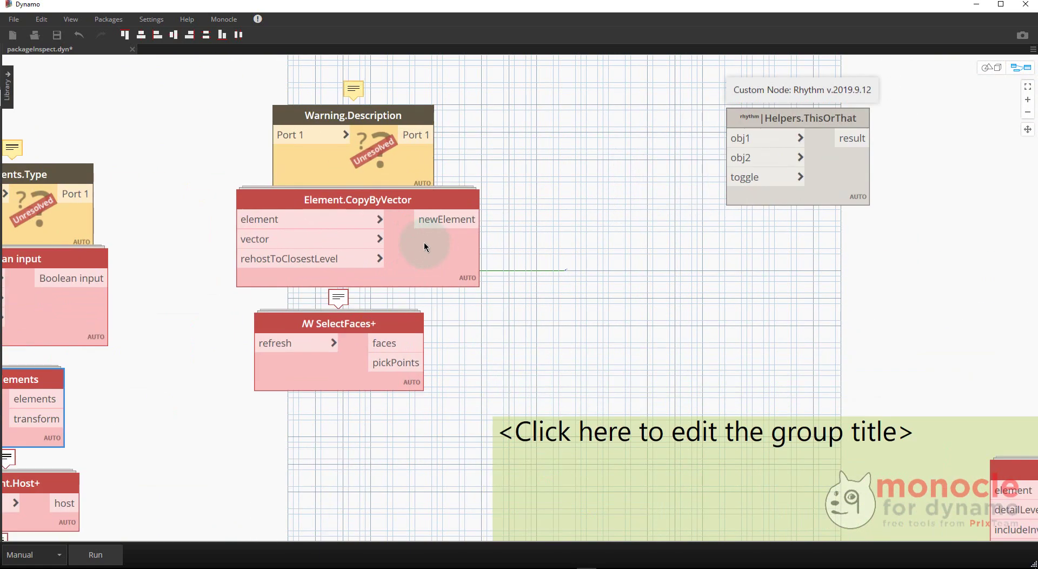
pyautogui.rightClick(424, 241)
pyautogui.click(475, 417)
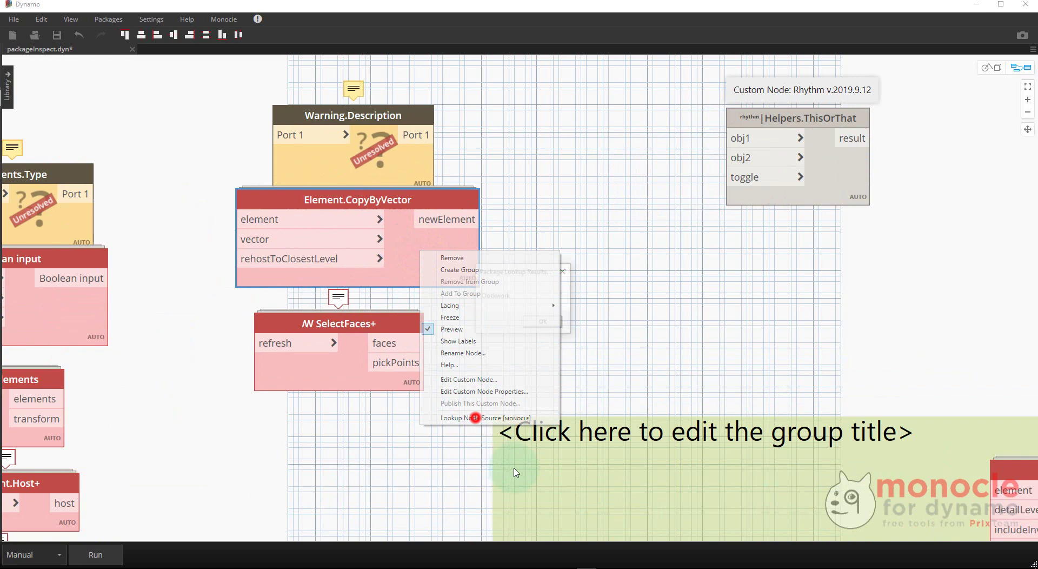
pyautogui.click(536, 323)
pyautogui.rightClick(755, 194)
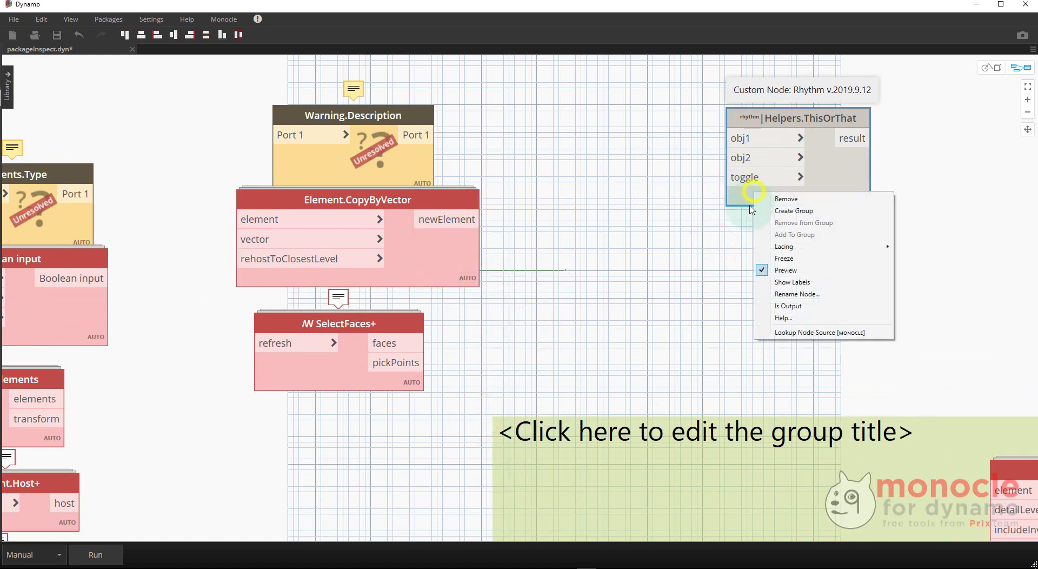
pyautogui.click(801, 333)
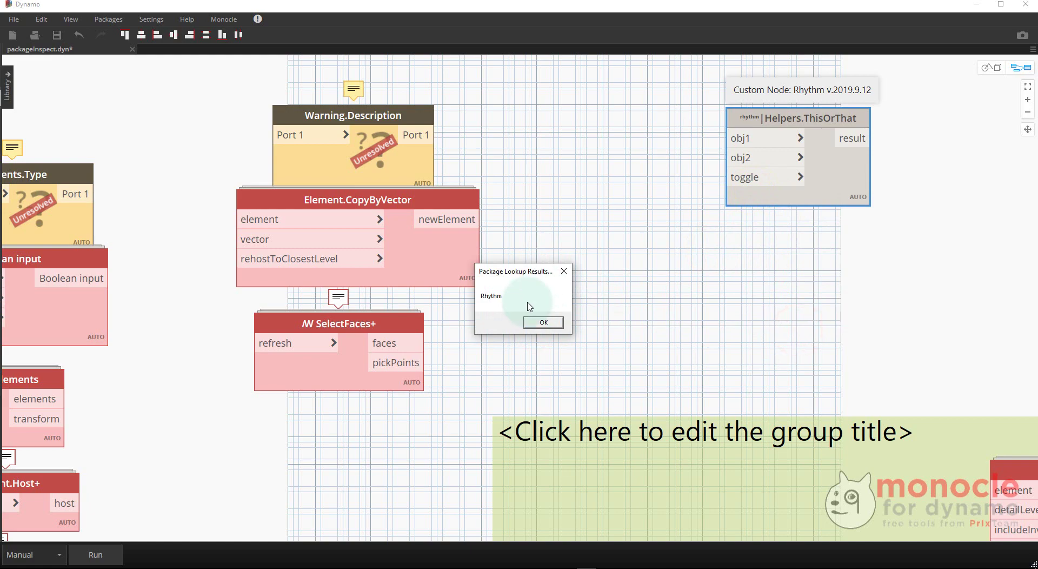
pyautogui.click(557, 327)
# Look up the package source of the GeometryColor.ByGeometryColor node in the lower Input group and dismiss the result.
pyautogui.scroll(-8, 589, 317)
pyautogui.moveTo(511, 343); pyautogui.dragTo(615, 251, button='middle')
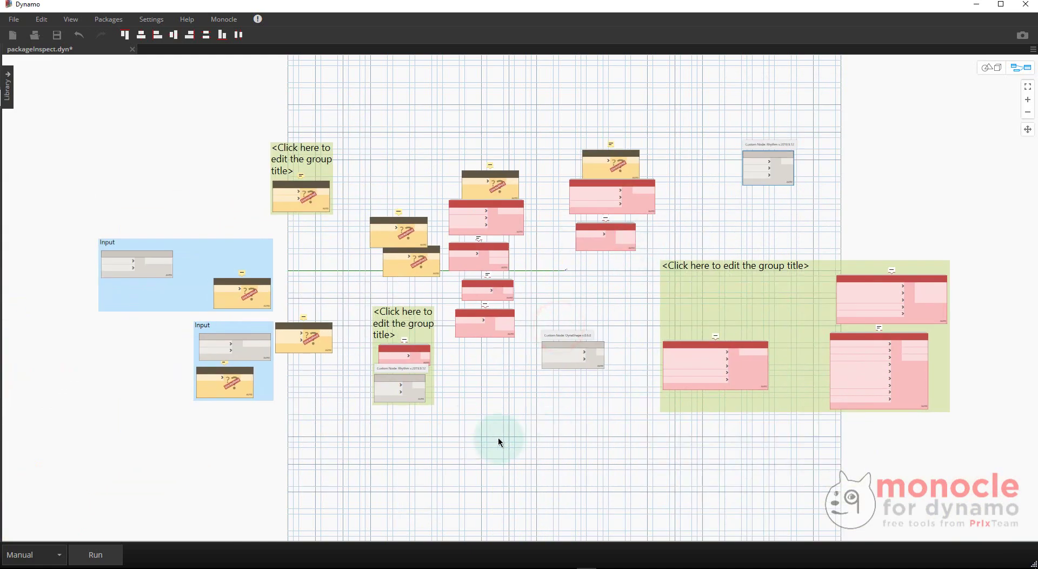
pyautogui.scroll(4, 470, 437)
pyautogui.moveTo(216, 377); pyautogui.dragTo(569, 380, button='middle')
pyautogui.scroll(3, 547, 343)
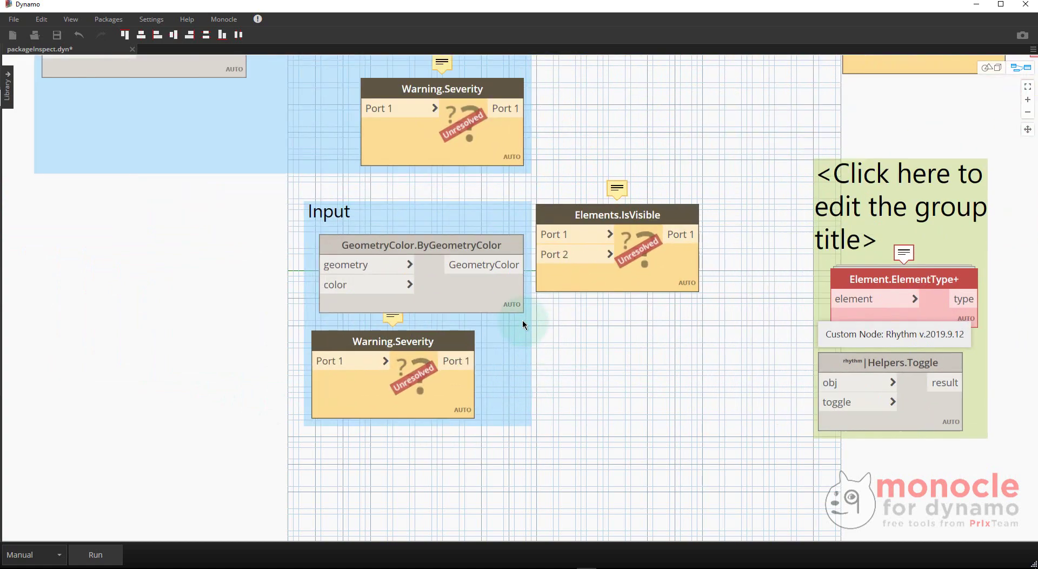
pyautogui.click(429, 258)
pyautogui.rightClick(430, 270)
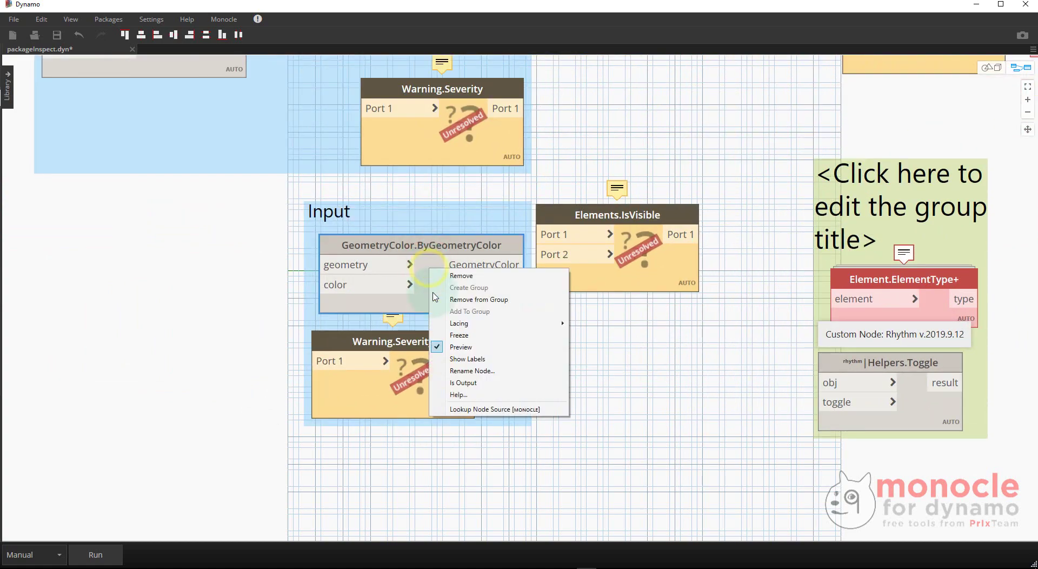
pyautogui.click(487, 409)
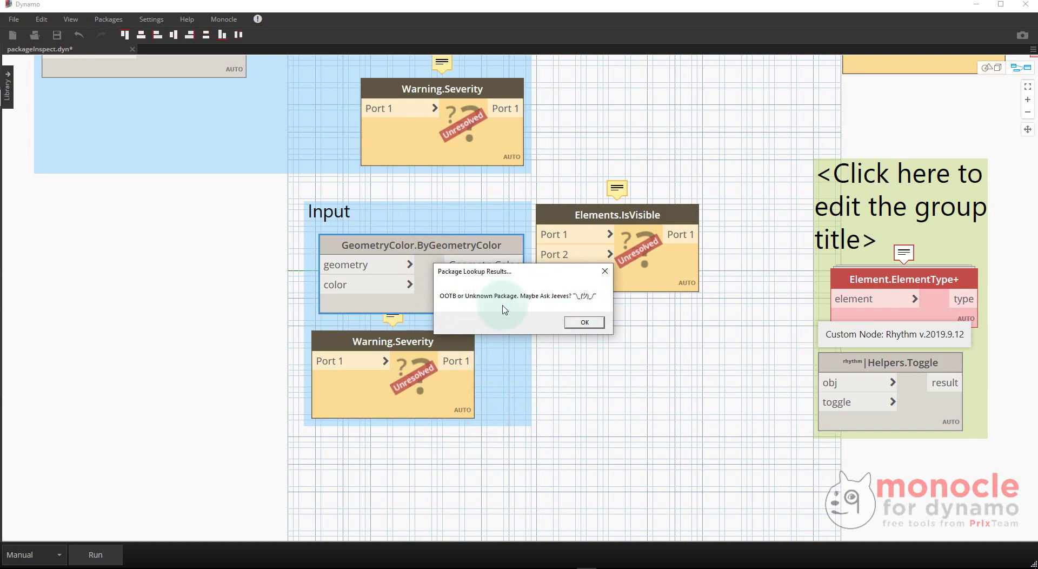
pyautogui.click(582, 319)
# Search the nodes for "list" and place a List Create node in the empty area beside the lower Input group.
pyautogui.scroll(-4, 588, 322)
pyautogui.moveTo(649, 364); pyautogui.dragTo(446, 334, button='middle')
pyautogui.scroll(-1, 598, 349)
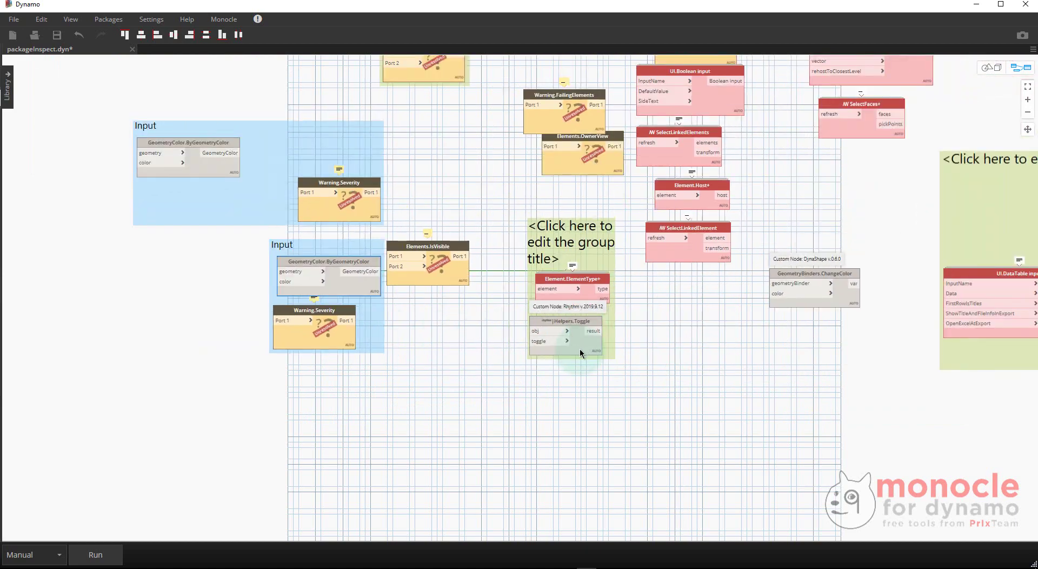
pyautogui.moveTo(727, 334)
pyautogui.mouseDown(button='middle')
pyautogui.moveTo(485, 322)
pyautogui.moveTo(709, 343)
pyautogui.mouseUp(button='middle')
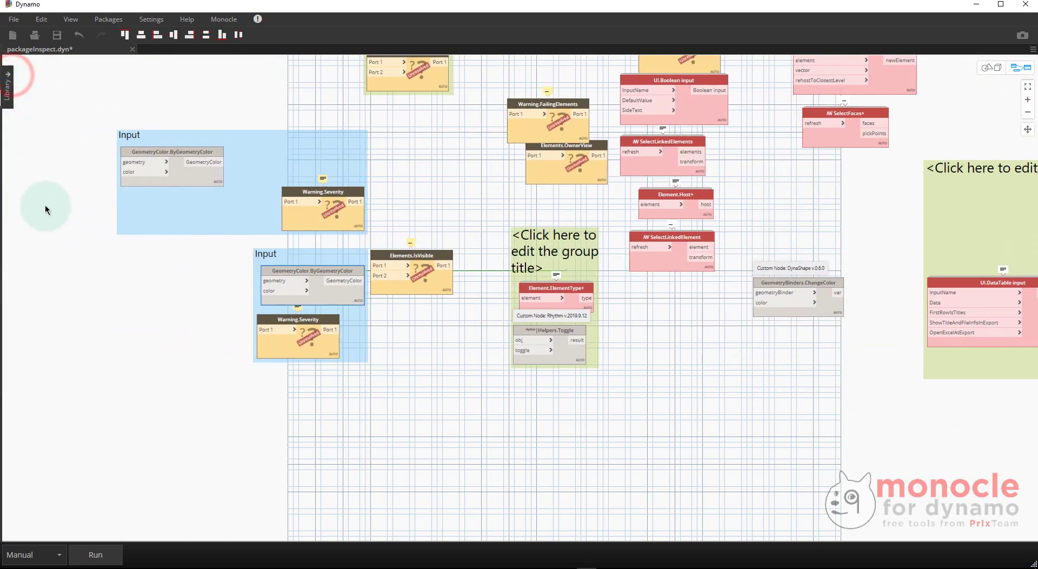
pyautogui.rightClick(46, 301)
pyautogui.write('list')
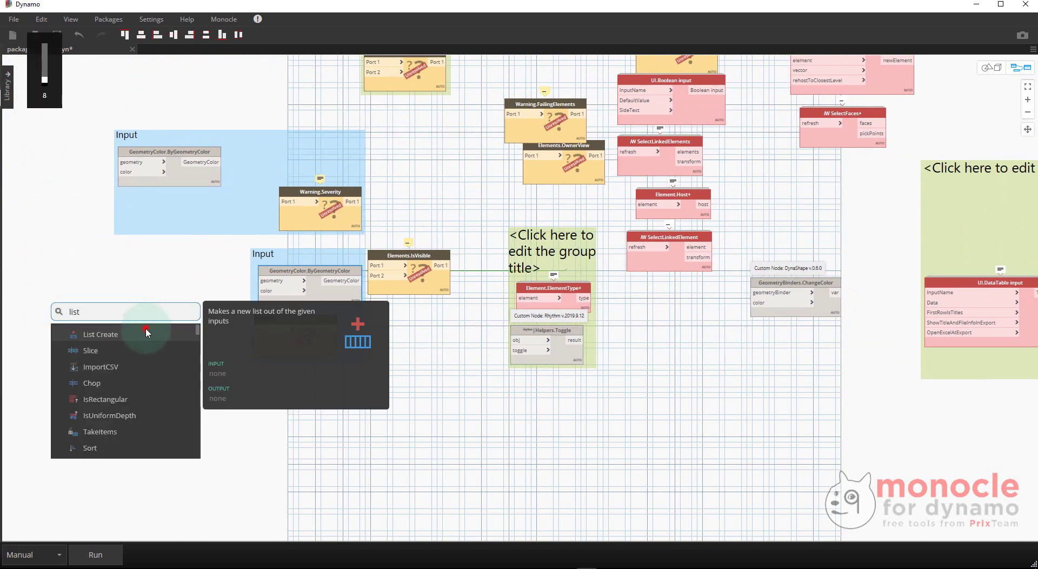
pyautogui.click(147, 333)
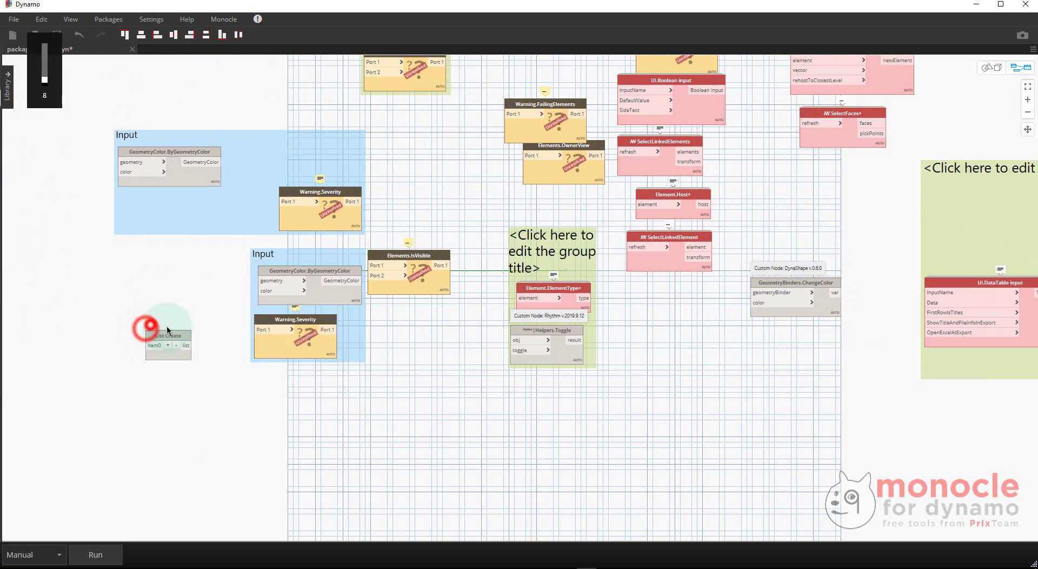
# Check whether the List Create node's available commands include Monocle's Lookup Node Source.
pyautogui.rightClick(165, 337)
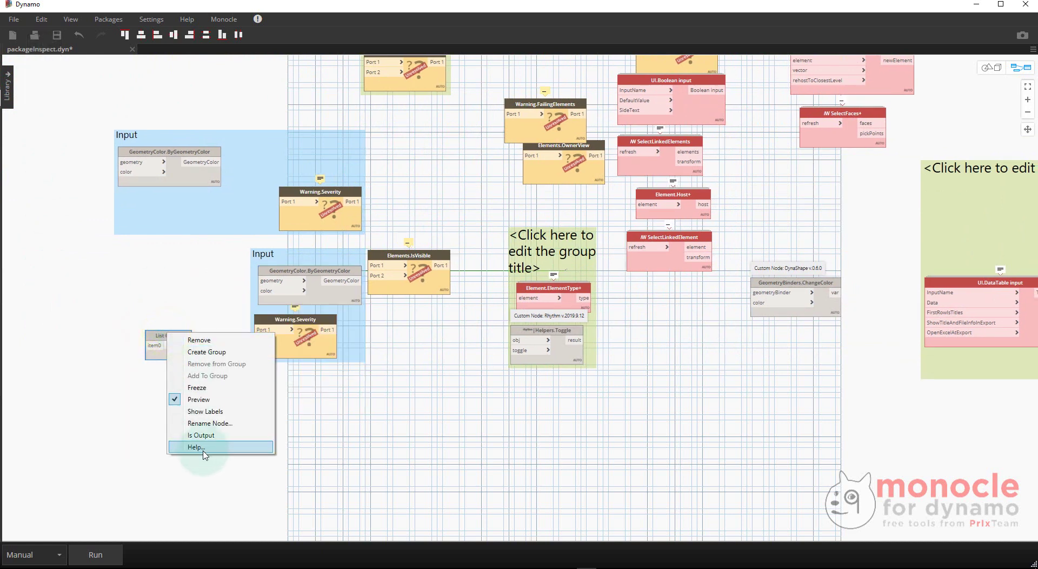
pyautogui.click(148, 424)
pyautogui.rightClick(164, 358)
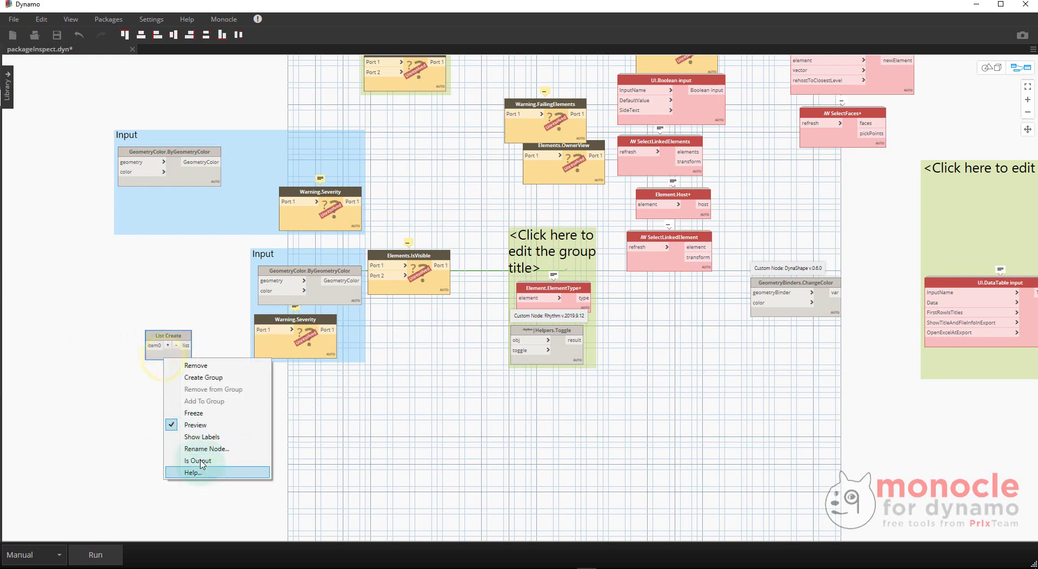
pyautogui.click(197, 331)
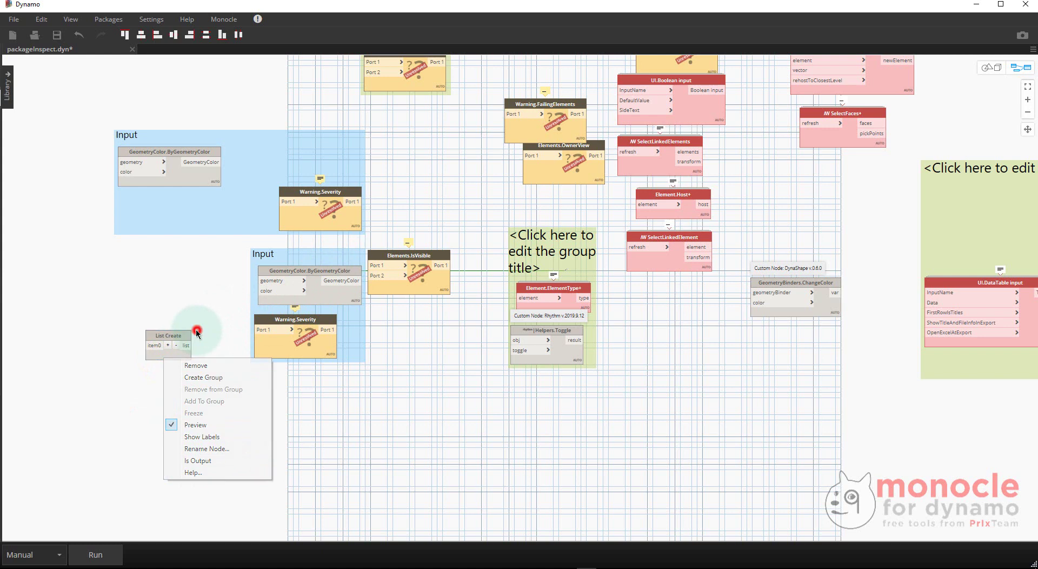
pyautogui.rightClick(163, 339)
pyautogui.click(133, 445)
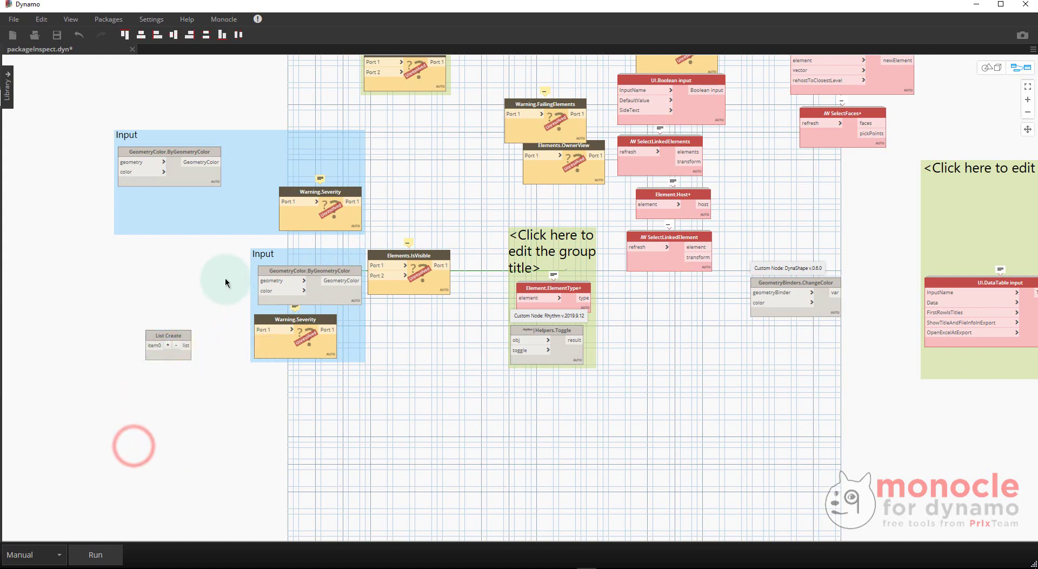
# Look up the package source of the Warning.Severity node in the upper Input group with Monocle.
pyautogui.rightClick(306, 215)
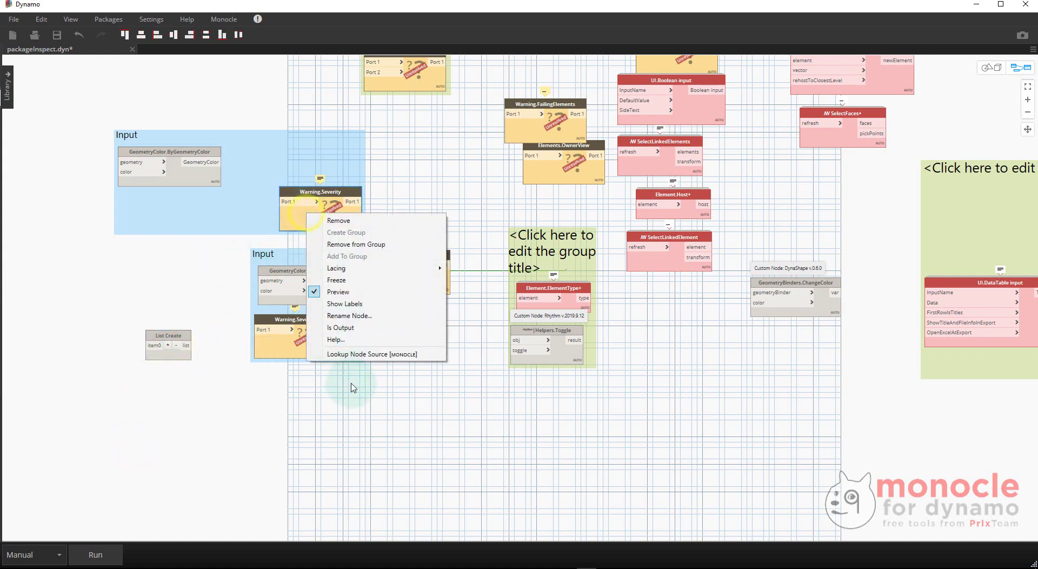
pyautogui.click(363, 355)
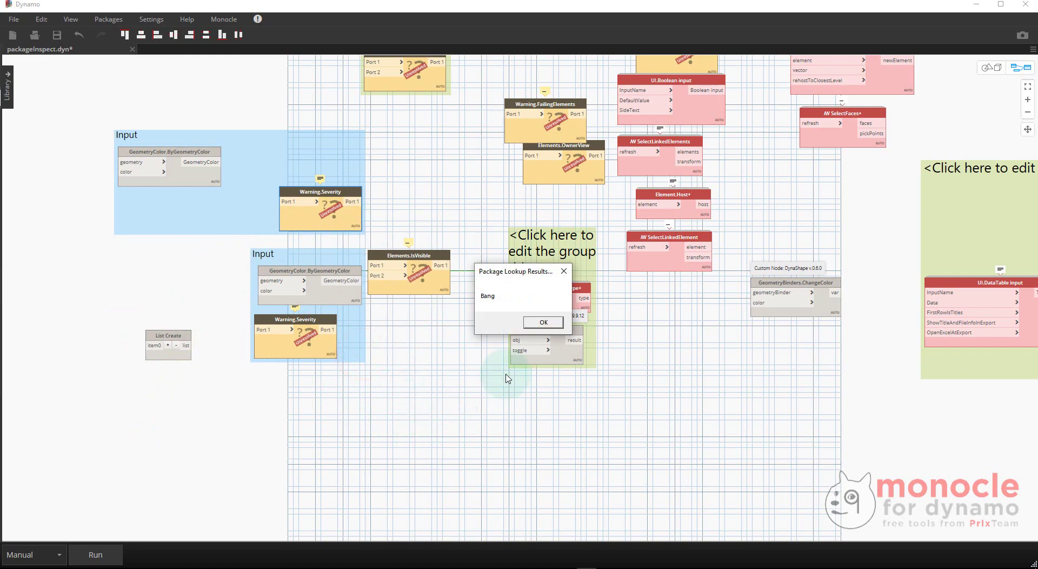
# Dismiss the package lookup result for the Warning.Severity node.
pyautogui.click(545, 323)
pyautogui.scroll(-5, 628, 392)
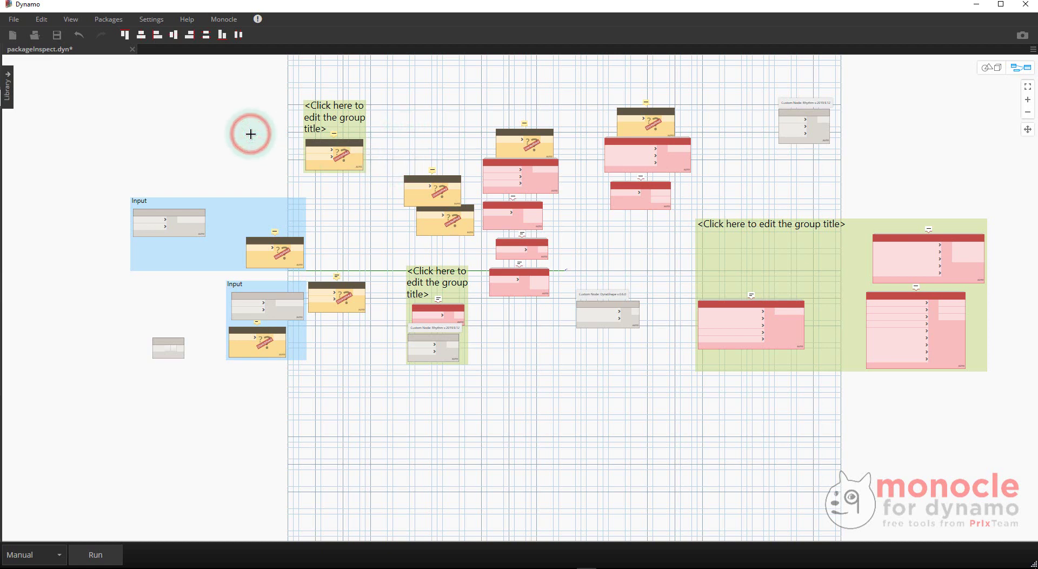
pyautogui.click(67, 22)
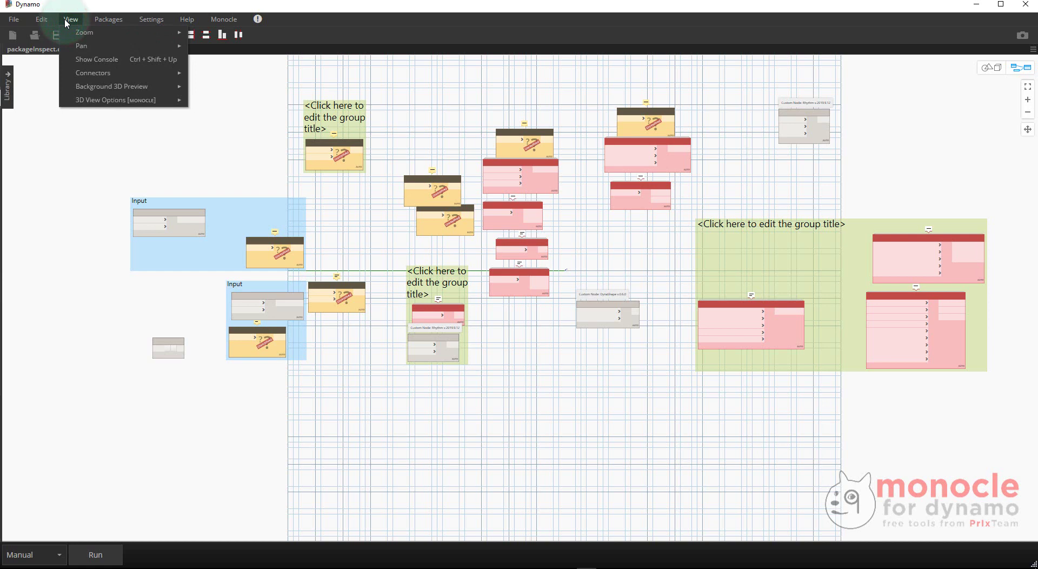
pyautogui.moveTo(105, 100)
pyautogui.click(108, 138)
# Open the recently used graph pumpkin.dyn in place of packageInspect.dyn.
pyautogui.click(15, 21)
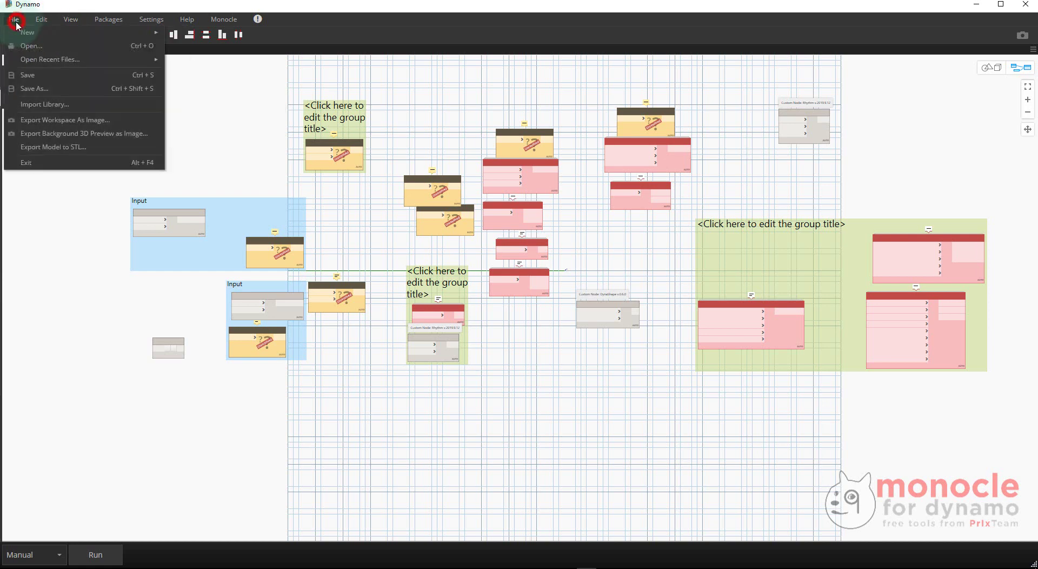
pyautogui.moveTo(48, 59)
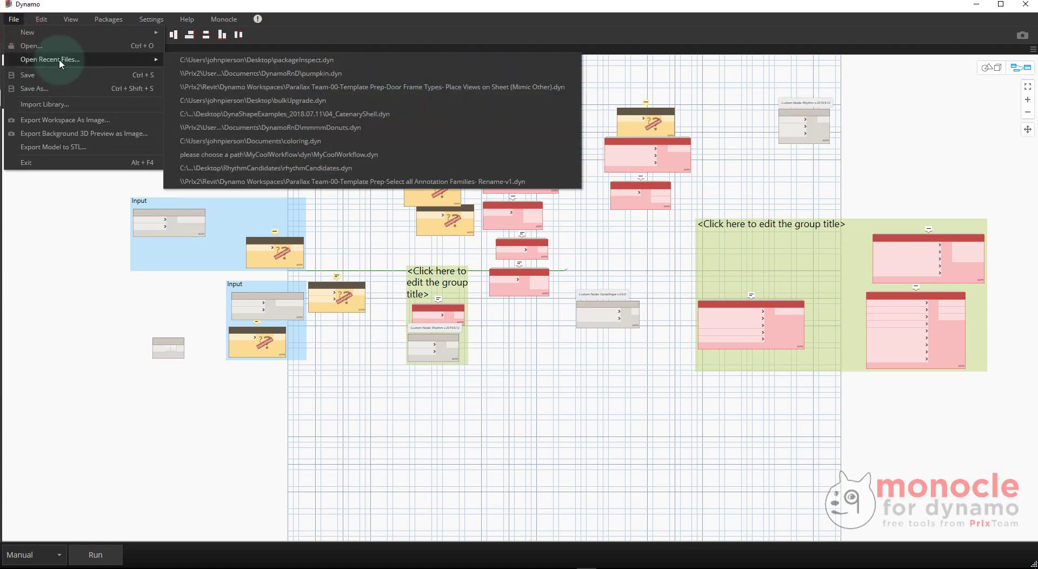
pyautogui.click(265, 78)
pyautogui.click(545, 327)
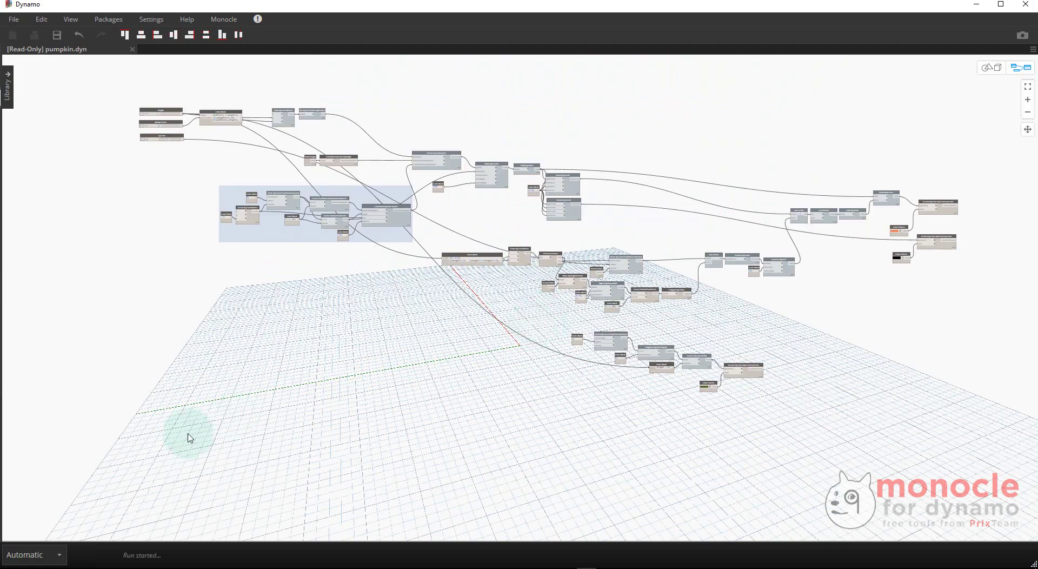
pyautogui.click(175, 436)
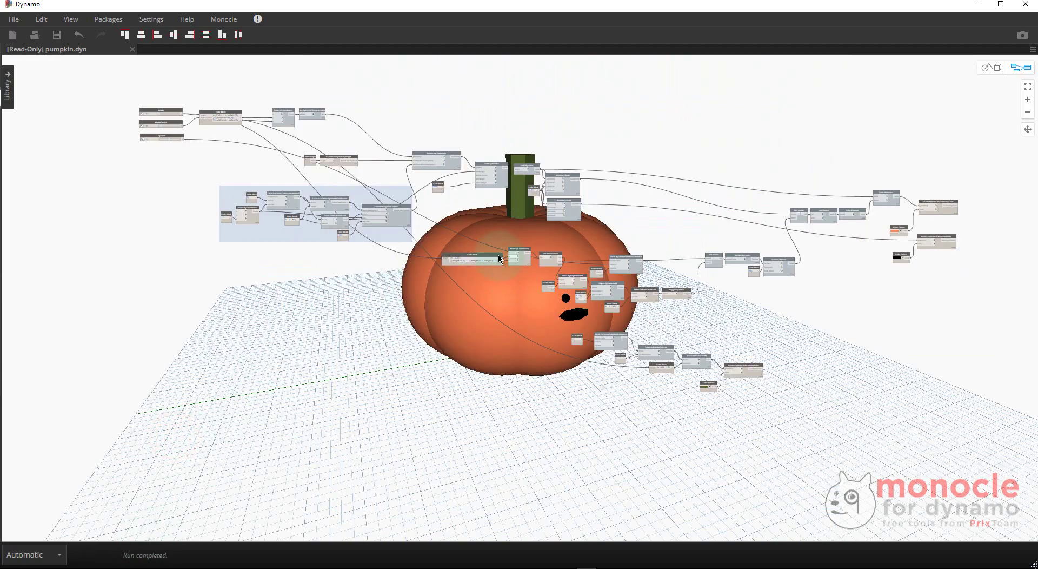
# Switch to 3D preview navigation and turn on Monocle's view cube.
pyautogui.click(997, 69)
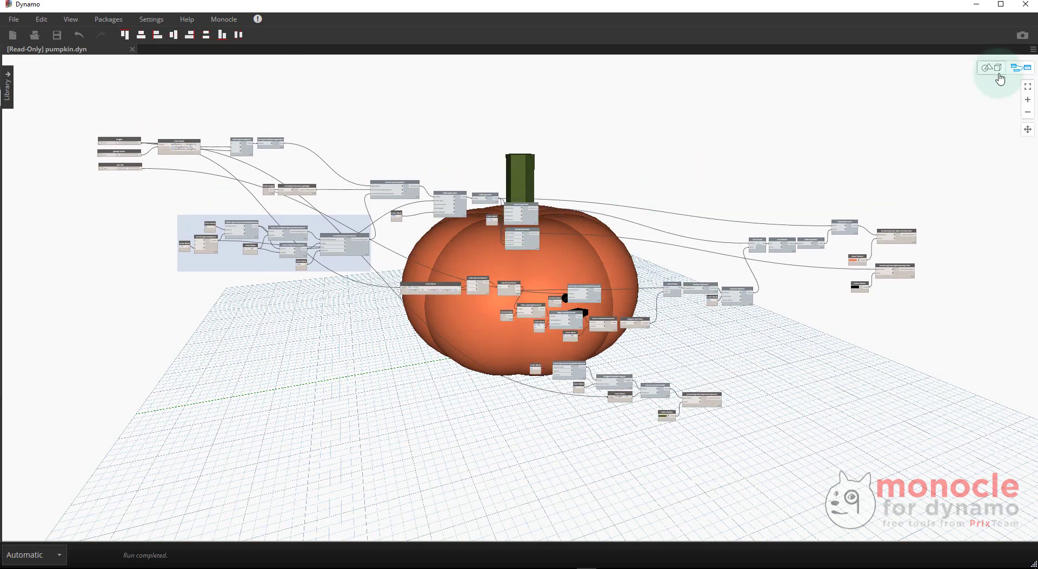
pyautogui.click(73, 21)
pyautogui.moveTo(148, 104)
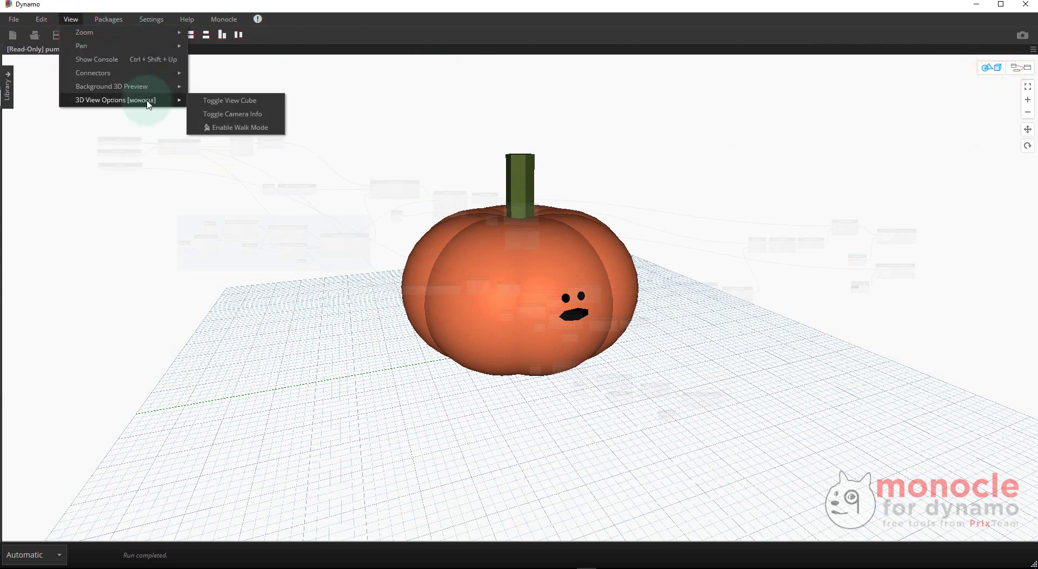
pyautogui.click(209, 102)
# Examine the pumpkin from the front, top, back and angled directions using the view cube.
pyautogui.moveTo(665, 113); pyautogui.dragTo(768, 157)
pyautogui.click(970, 130)
pyautogui.moveTo(927, 132); pyautogui.dragTo(961, 127, button='right')
pyautogui.moveTo(963, 117)
pyautogui.mouseDown()
pyautogui.moveTo(939, 162)
pyautogui.moveTo(923, 132)
pyautogui.moveTo(972, 124)
pyautogui.mouseUp()
pyautogui.click(964, 116)
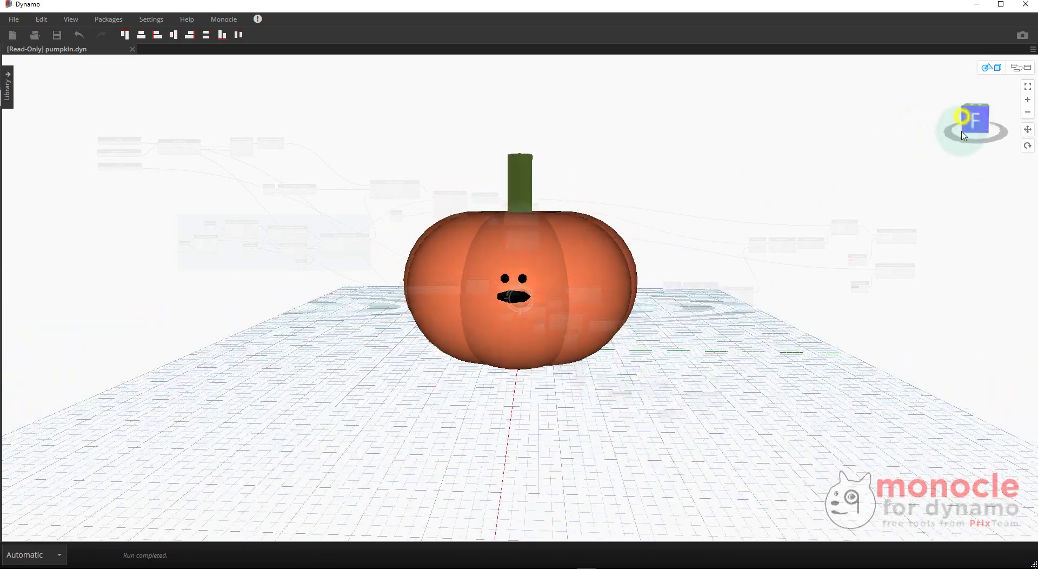
pyautogui.click(978, 107)
pyautogui.moveTo(976, 112); pyautogui.dragTo(980, 129, button='right')
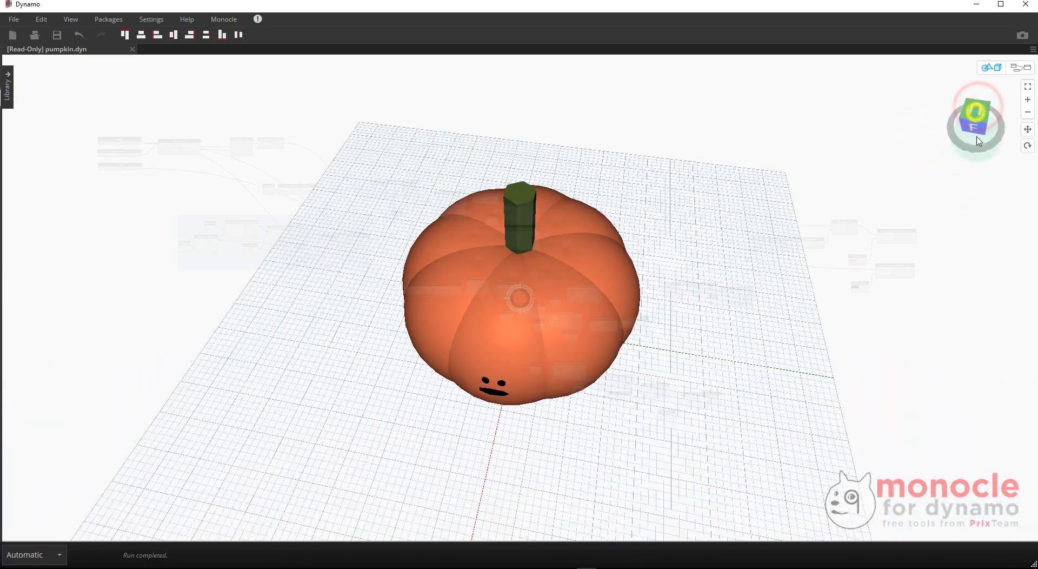
pyautogui.moveTo(982, 133); pyautogui.dragTo(982, 190)
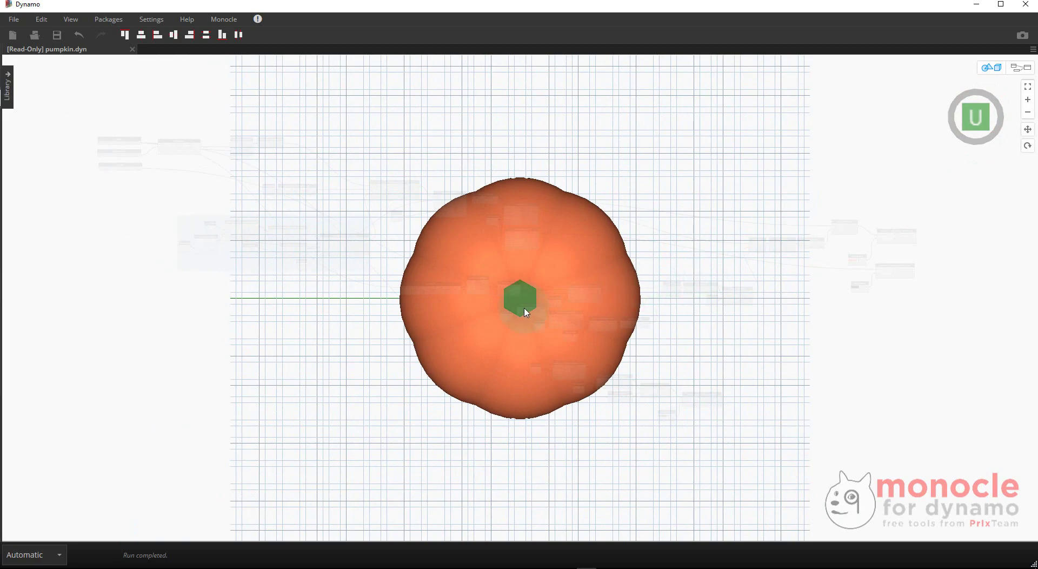
pyautogui.moveTo(589, 228); pyautogui.dragTo(621, 144)
pyautogui.click(963, 115)
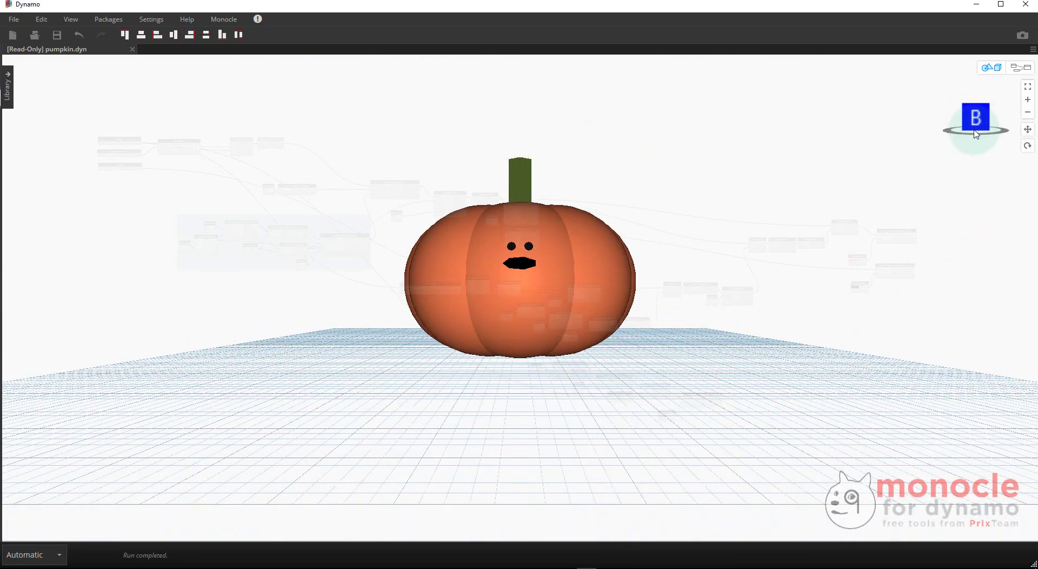
pyautogui.moveTo(975, 134); pyautogui.dragTo(911, 198, button='right')
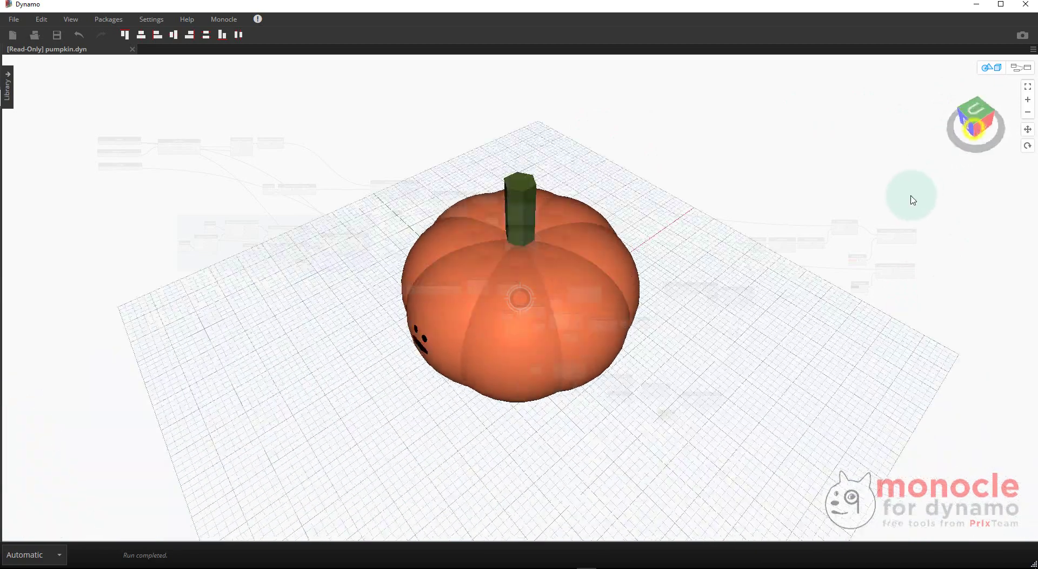
pyautogui.click(980, 123)
pyautogui.click(915, 120)
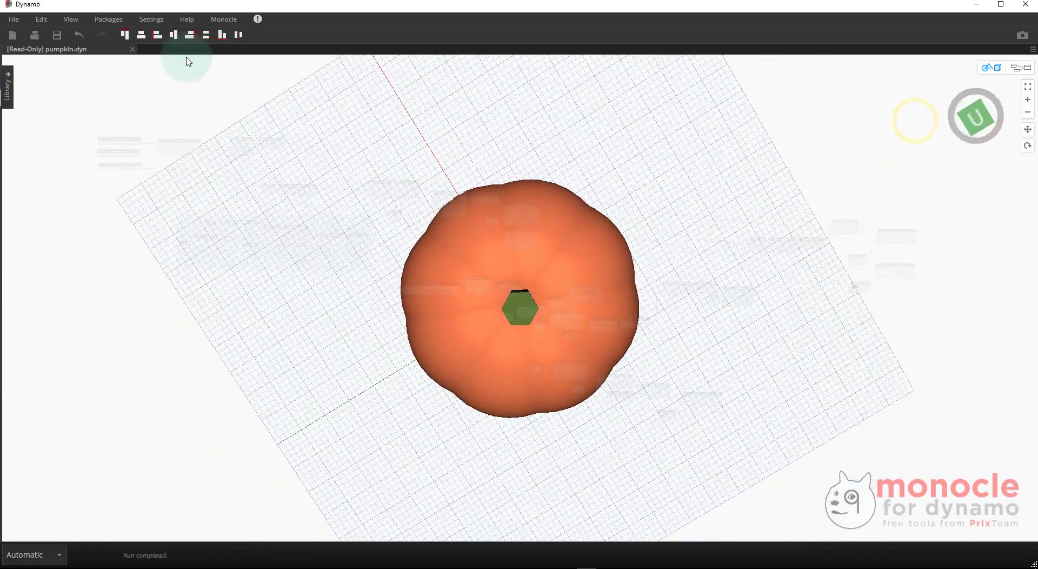
# Turn off Monocle's view cube in the 3D preview.
pyautogui.click(71, 19)
pyautogui.moveTo(181, 100)
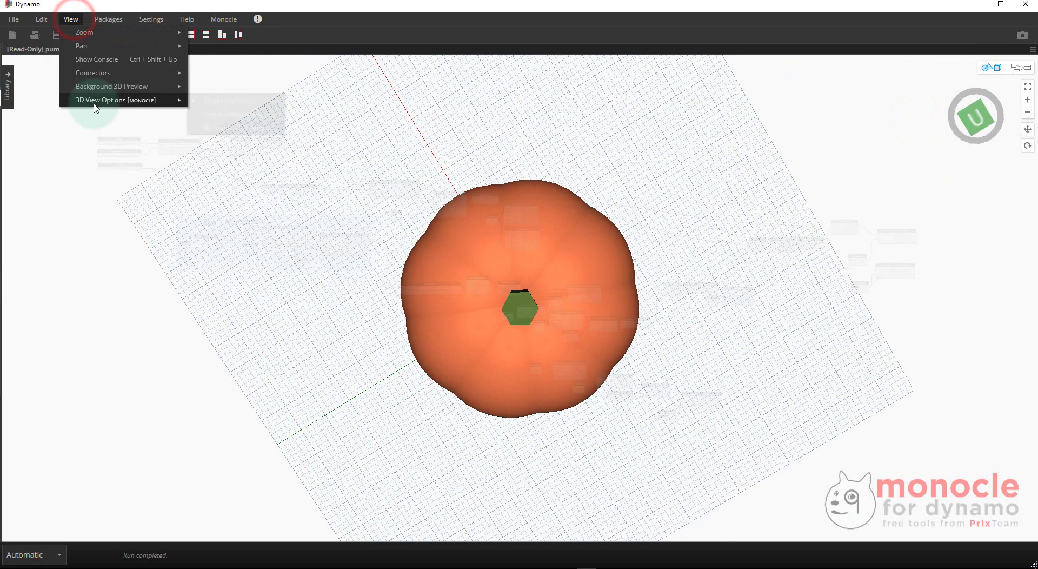
pyautogui.click(201, 102)
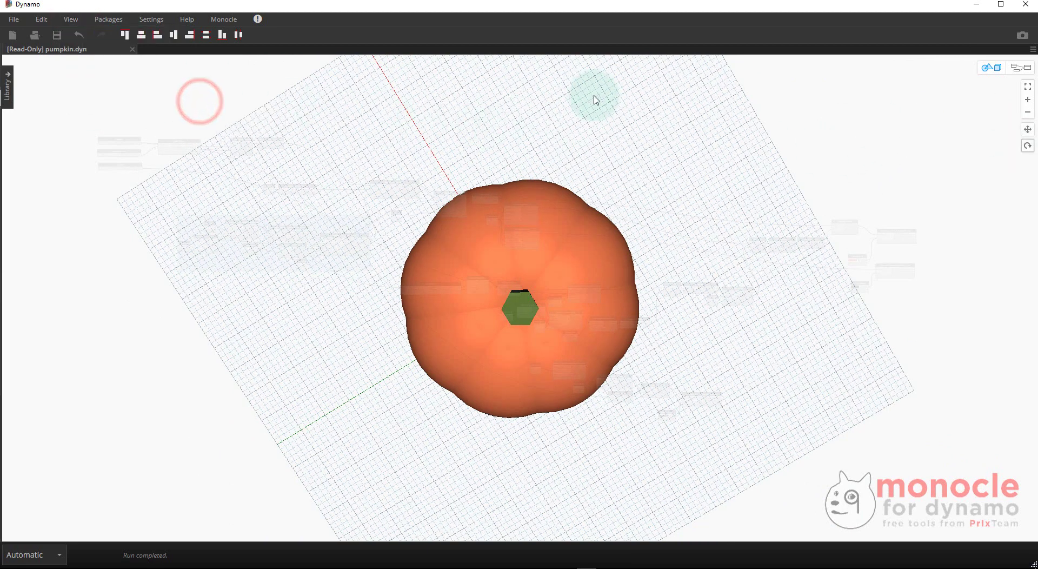
# Restore the view cube and turn on Monocle's camera info for the 3D preview.
pyautogui.click(70, 19)
pyautogui.click(247, 114)
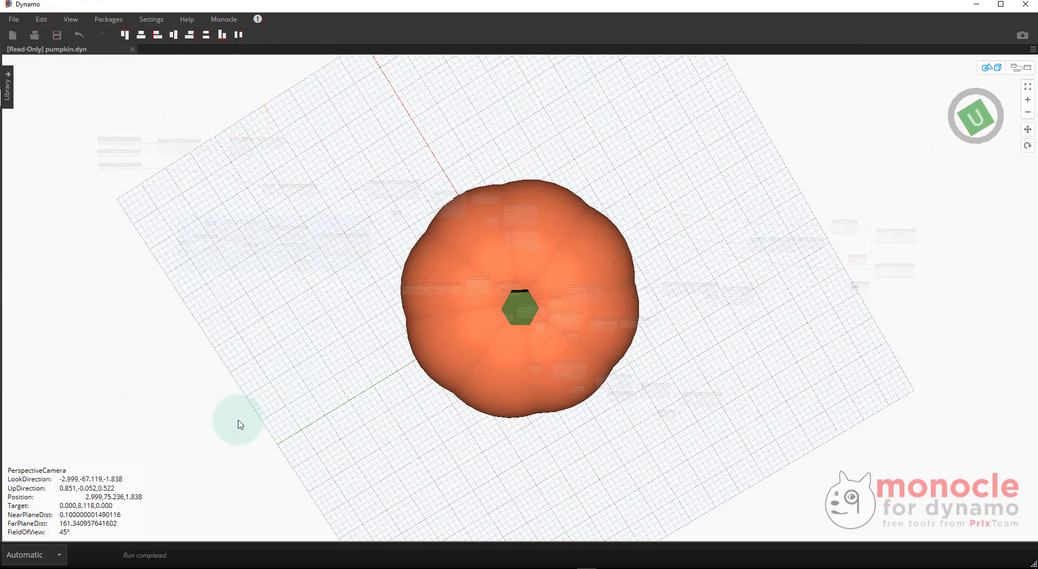
# Examine how the camera info values respond while orbiting and zooming around the pumpkin.
pyautogui.moveTo(256, 427); pyautogui.dragTo(230, 370, button='right')
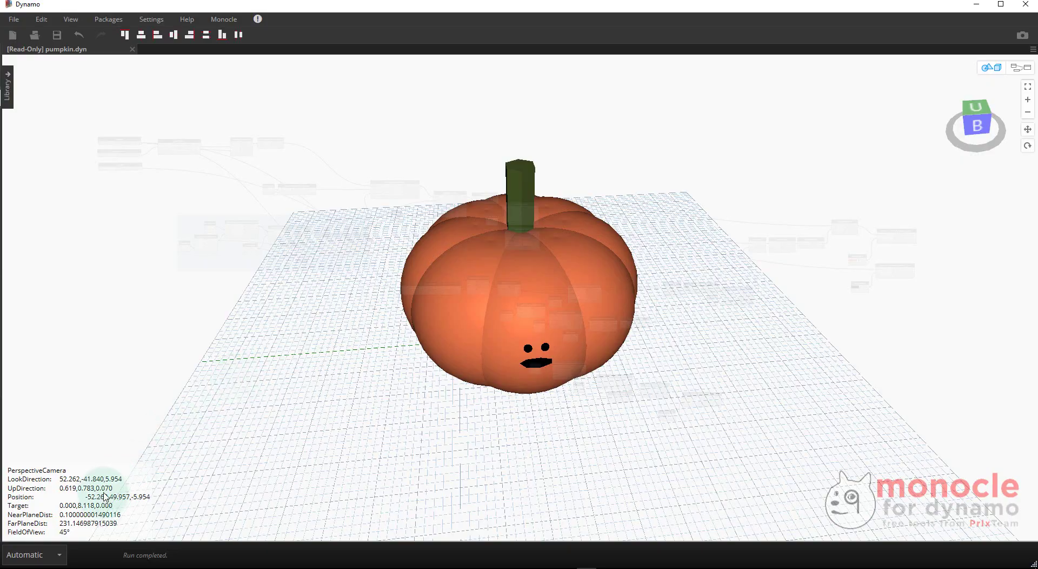
pyautogui.moveTo(160, 418); pyautogui.dragTo(276, 341, button='right')
pyautogui.moveTo(165, 463); pyautogui.dragTo(151, 485, button='right')
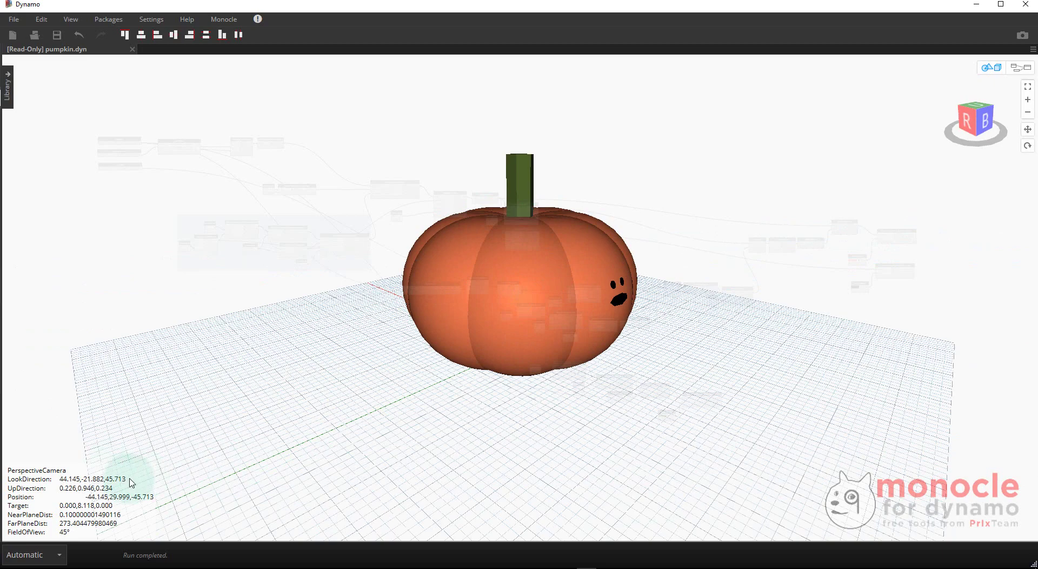
pyautogui.moveTo(191, 439); pyautogui.dragTo(89, 514, button='right')
pyautogui.scroll(-3, 279, 400)
pyautogui.scroll(3, 280, 409)
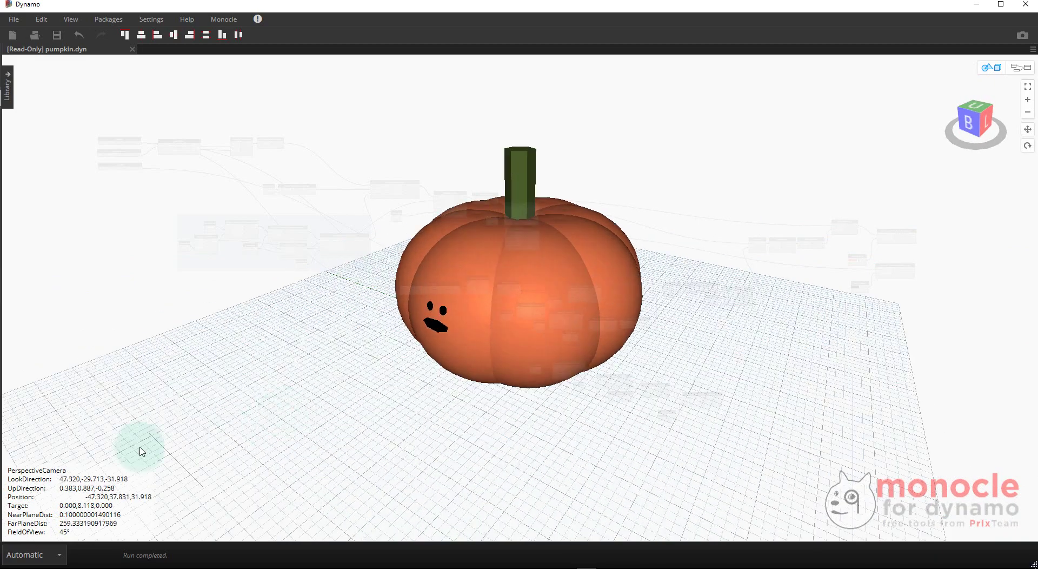
pyautogui.click(71, 20)
pyautogui.click(350, 99)
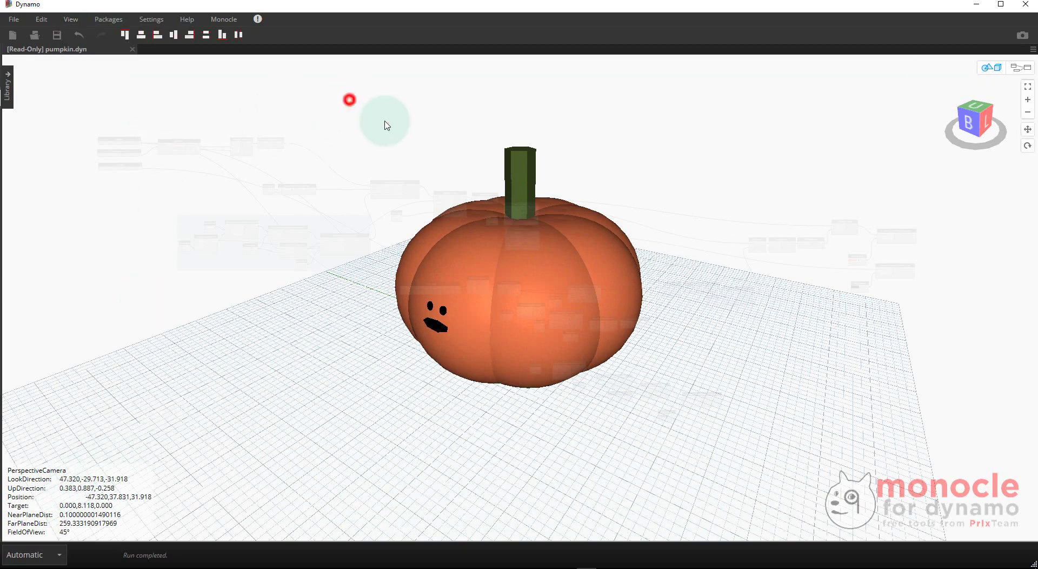
# Examine the pumpkin with ordinary orbit, pan and zoom navigation, both close up and from farther away.
pyautogui.moveTo(389, 121); pyautogui.dragTo(451, 164, button='right')
pyautogui.scroll(-4, 452, 165)
pyautogui.scroll(5, 583, 270)
pyautogui.moveTo(533, 287); pyautogui.dragTo(472, 218, button='middle')
pyautogui.scroll(-5, 313, 141)
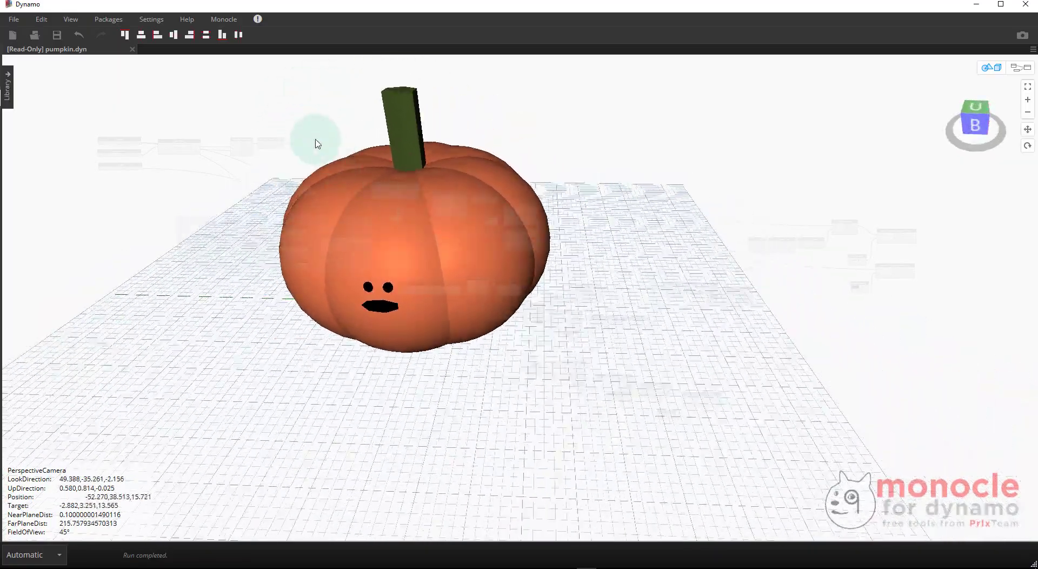
pyautogui.moveTo(347, 270); pyautogui.dragTo(369, 281, button='middle')
pyautogui.moveTo(368, 282); pyautogui.dragTo(371, 282, button='right')
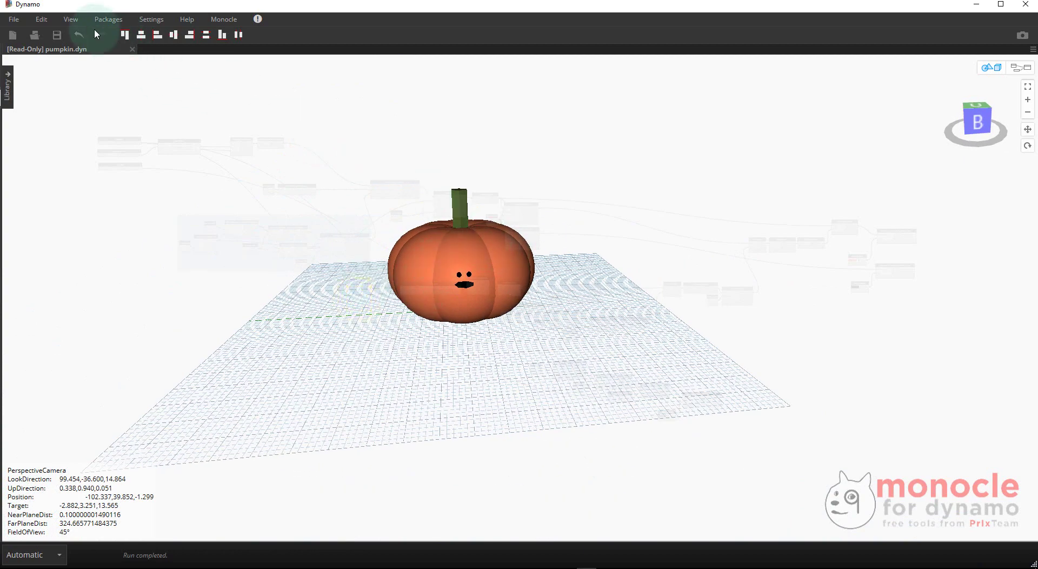
# Enable Monocle's Walk Mode for the 3D preview.
pyautogui.click(71, 19)
pyautogui.moveTo(112, 103)
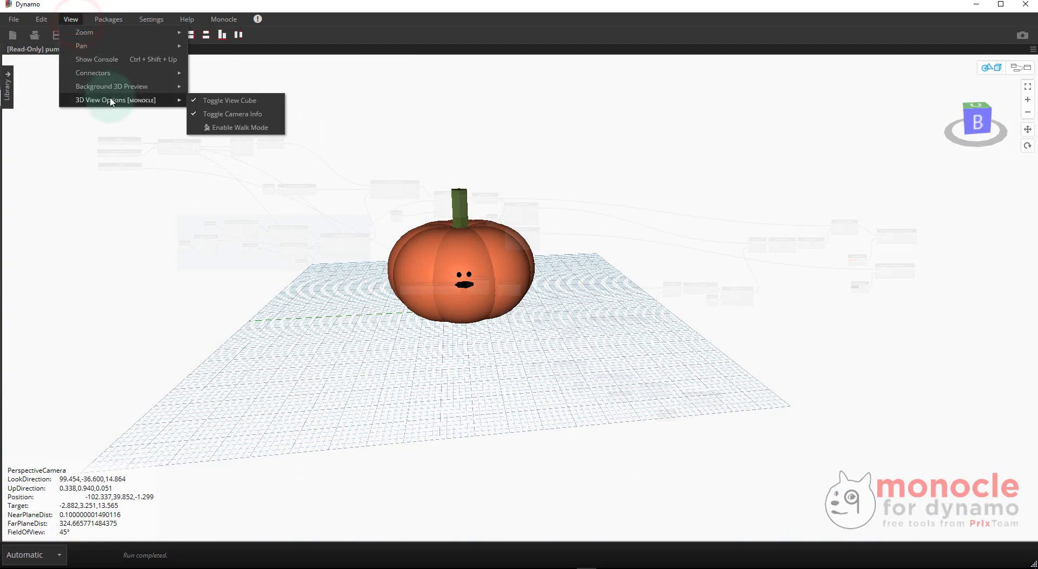
pyautogui.click(215, 130)
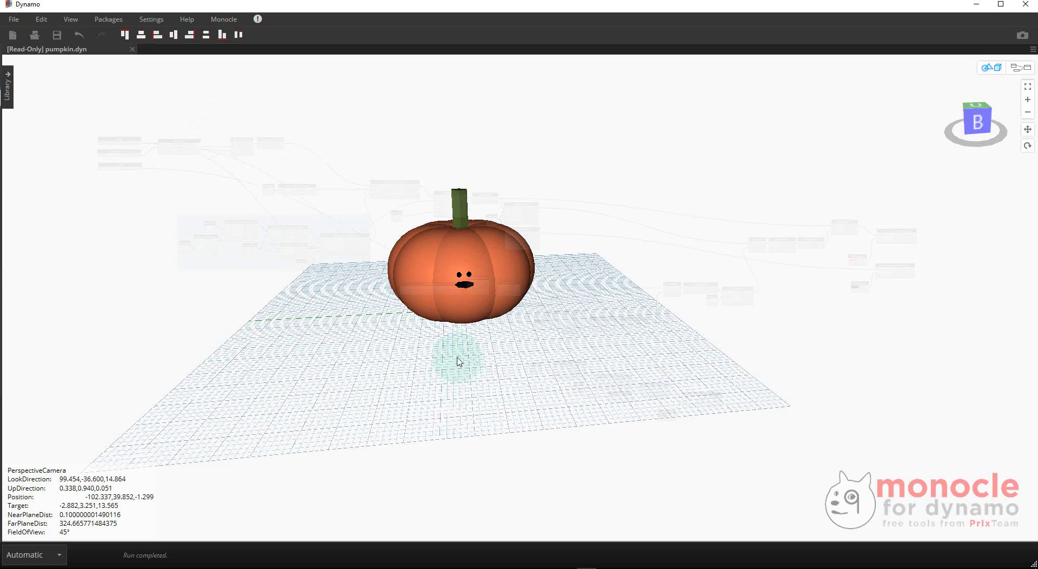
# Walk forward and backward around the pumpkin in Walk Mode, turning the camera to view its side.
pyautogui.moveTo(467, 339); pyautogui.dragTo(504, 343)
pyautogui.press('w')
pyautogui.moveTo(504, 342); pyautogui.dragTo(619, 364, button='right')
pyautogui.press('s')
pyautogui.moveTo(619, 364); pyautogui.dragTo(600, 359)
pyautogui.scroll(-3, 601, 359)
pyautogui.press('w')
pyautogui.moveTo(569, 332); pyautogui.dragTo(708, 389, button='right')
pyautogui.press('s')
pyautogui.scroll(2, 707, 388)
pyautogui.scroll(-5, 708, 388)
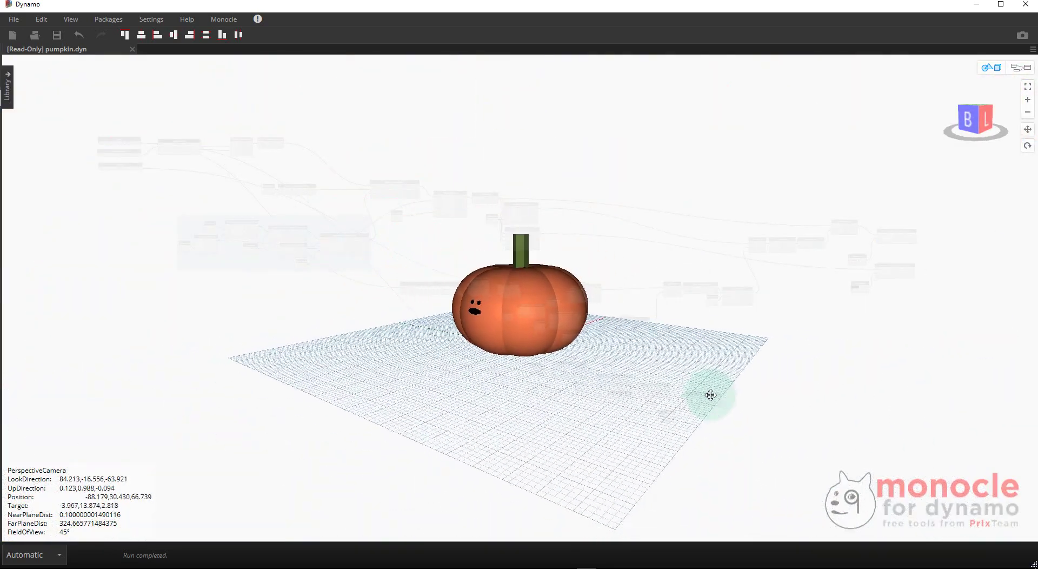
# Move the walking camera in close to the pumpkin's top and stem, and back out again.
pyautogui.moveTo(664, 349); pyautogui.dragTo(394, 380)
pyautogui.scroll(4, 405, 382)
pyautogui.moveTo(405, 382); pyautogui.dragTo(442, 351, button='right')
pyautogui.scroll(2, 644, 380)
pyautogui.moveTo(442, 351); pyautogui.dragTo(343, 353)
pyautogui.scroll(6, 346, 352)
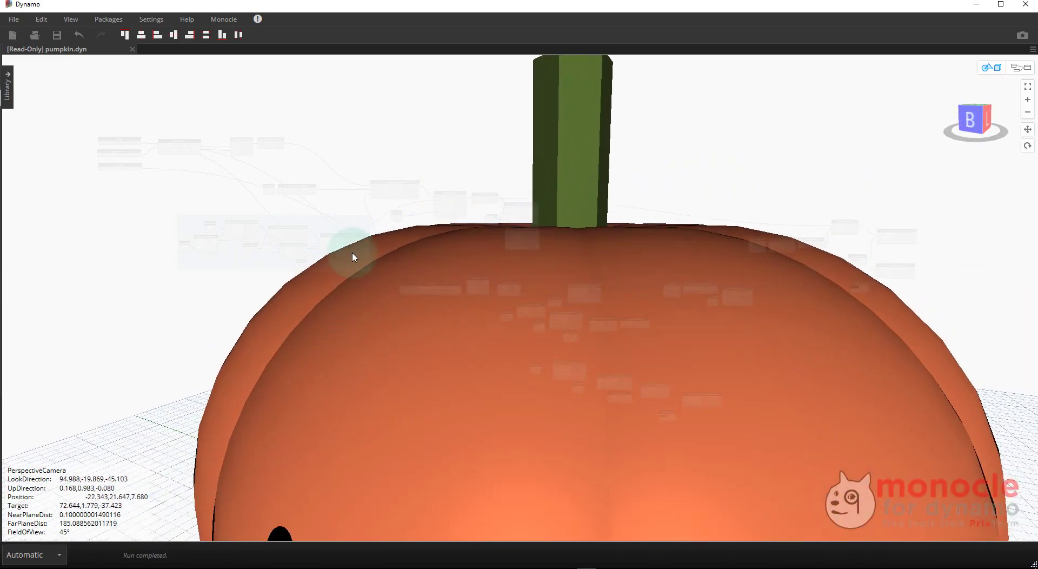
pyautogui.scroll(-6, 363, 298)
pyautogui.moveTo(364, 298); pyautogui.dragTo(303, 378, button='right')
pyautogui.moveTo(436, 352); pyautogui.dragTo(487, 263, button='right')
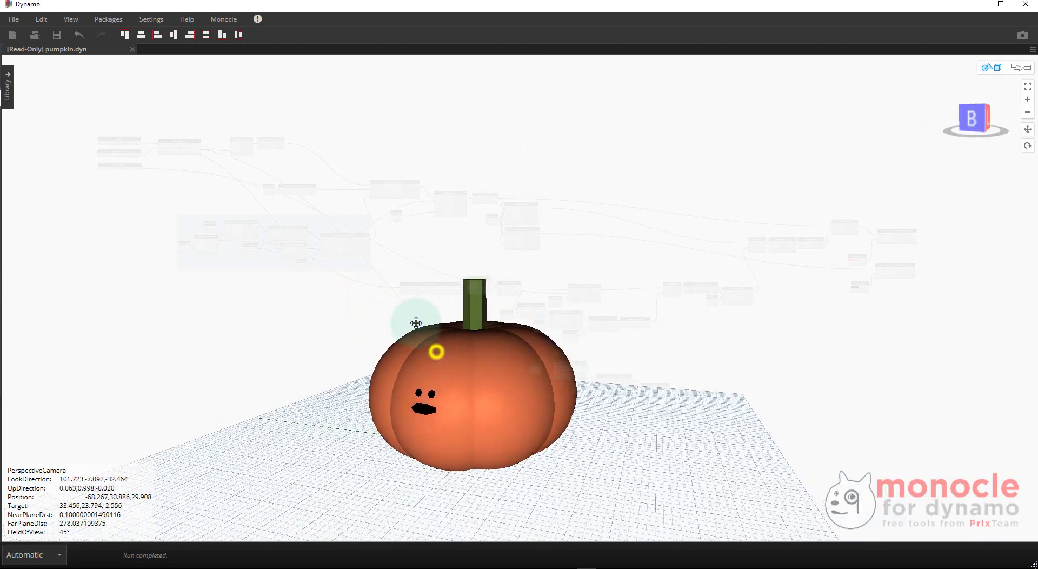
pyautogui.scroll(3, 429, 410)
pyautogui.scroll(10, 487, 263)
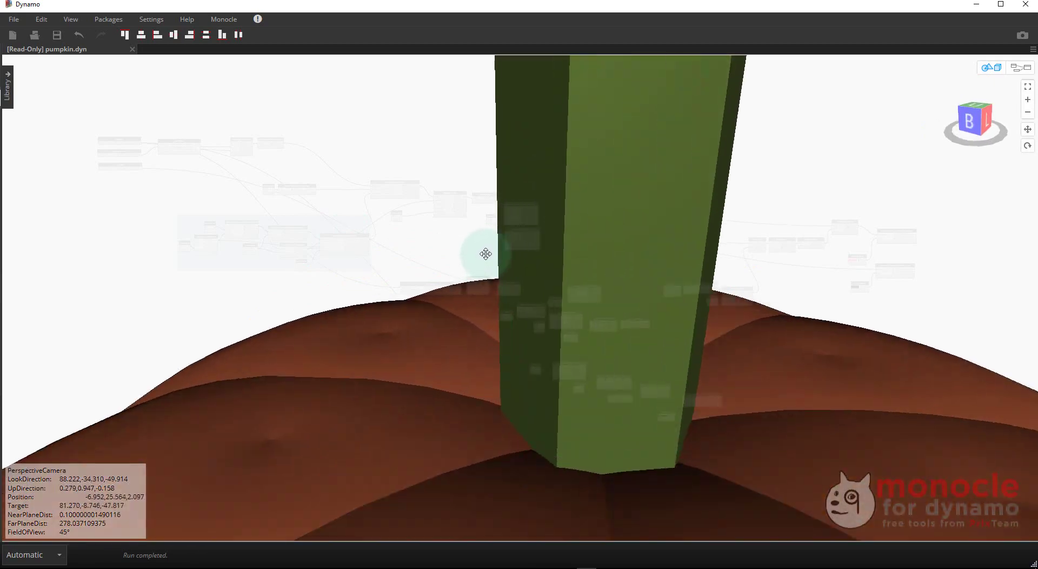
pyautogui.scroll(-10, 485, 258)
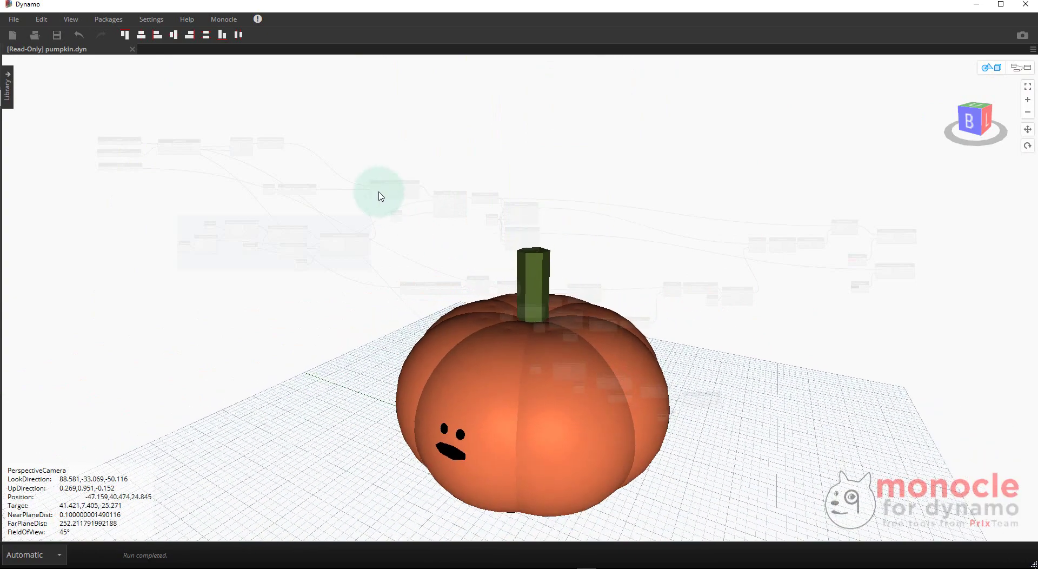
# Disable Monocle's Walk Mode for the 3D preview.
pyautogui.click(75, 21)
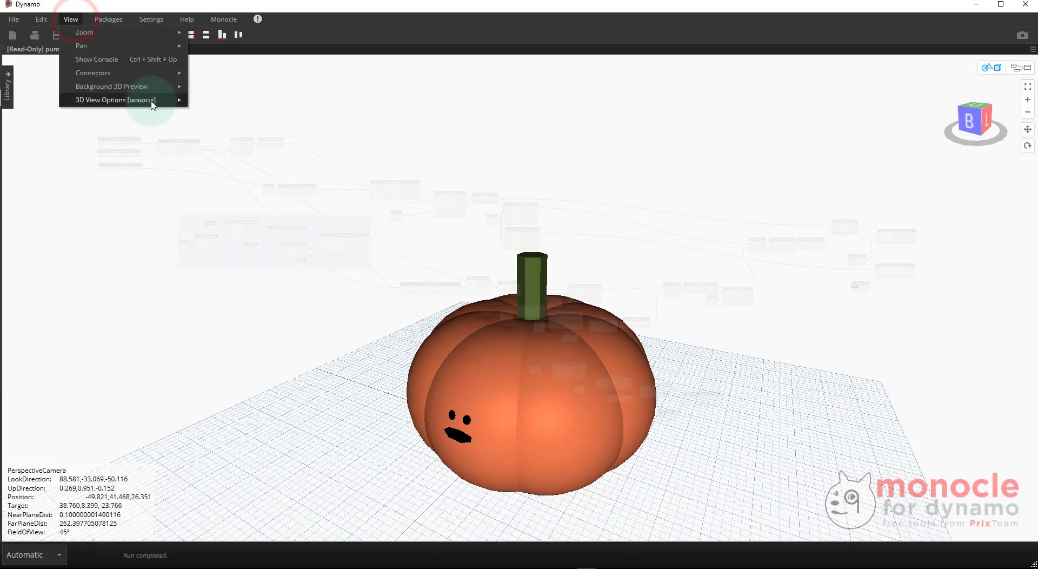
pyautogui.moveTo(153, 103)
pyautogui.click(212, 125)
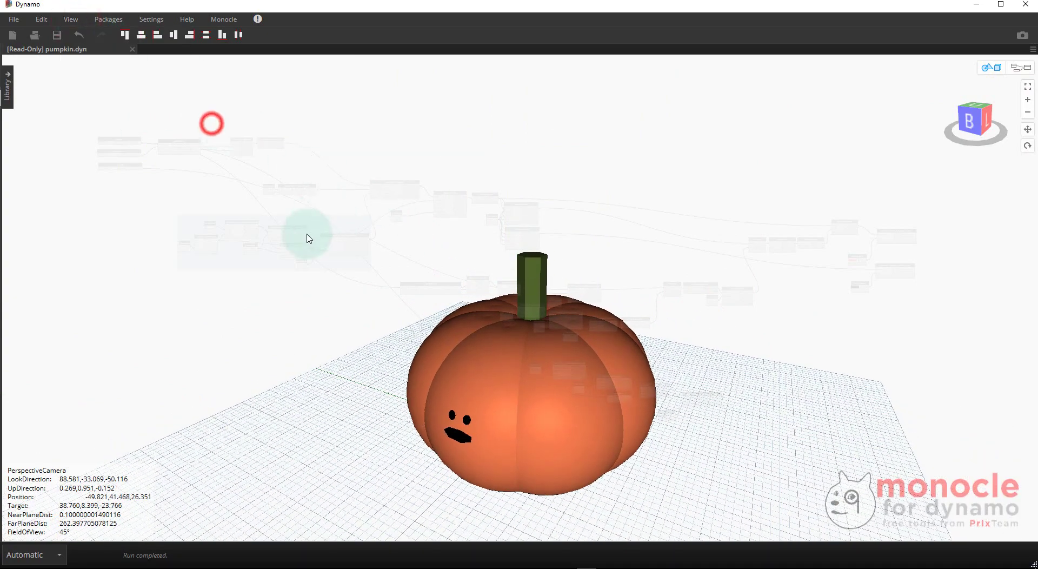
# Fit the whole model in the 3D preview and turn the pumpkin toward the view cube's back face.
pyautogui.moveTo(311, 383); pyautogui.dragTo(322, 348, button='right')
pyautogui.scroll(-3, 300, 361)
pyautogui.click(1023, 86)
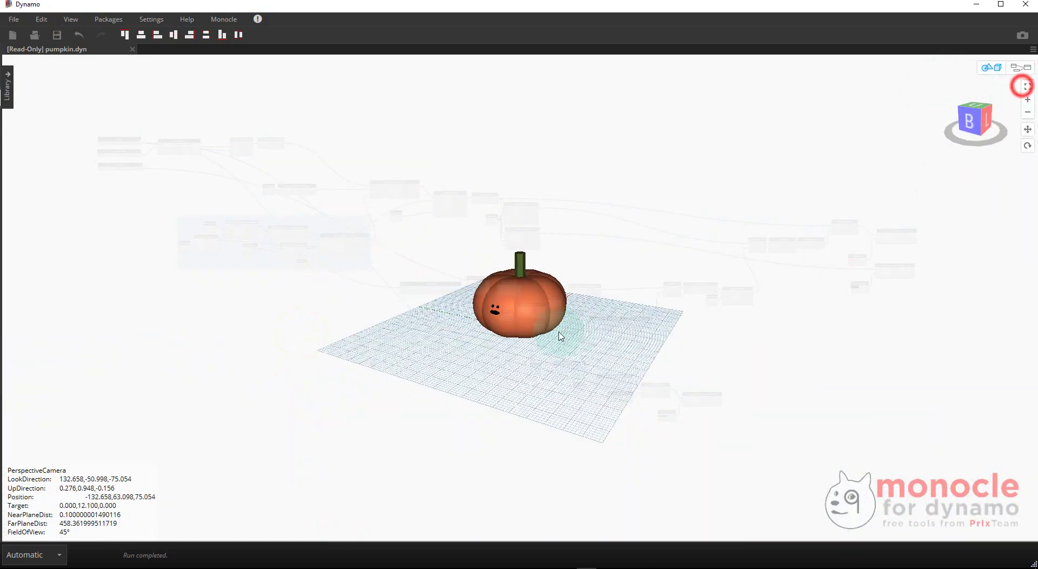
pyautogui.moveTo(554, 332); pyautogui.dragTo(595, 345, button='right')
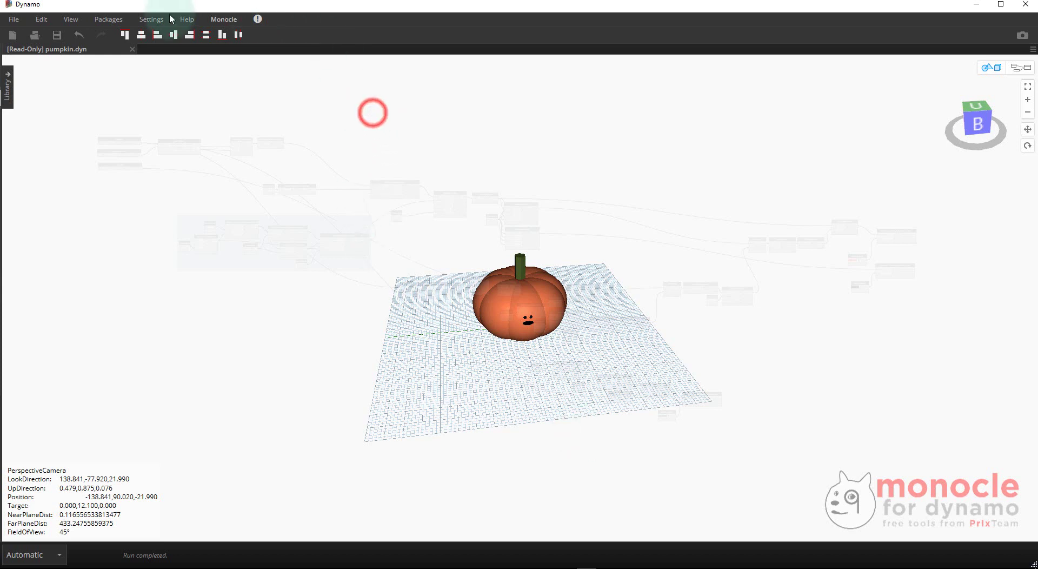
pyautogui.click(71, 19)
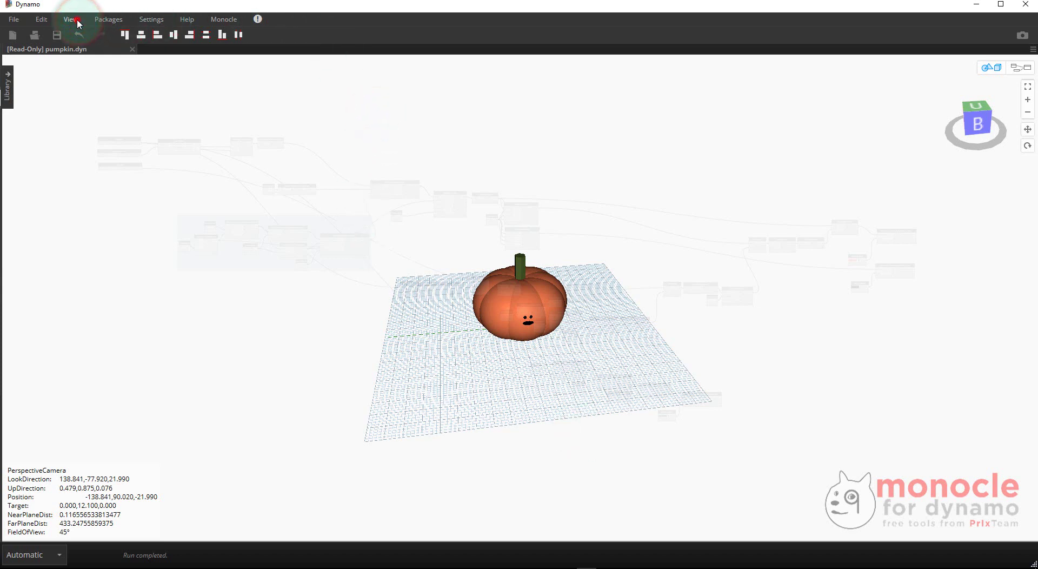
pyautogui.click(216, 348)
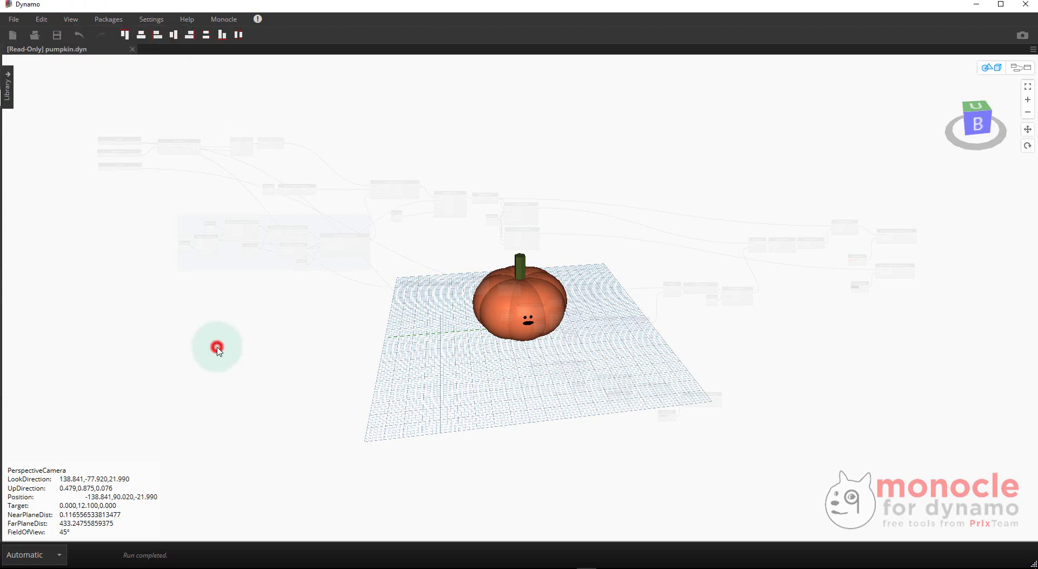
pyautogui.click(982, 118)
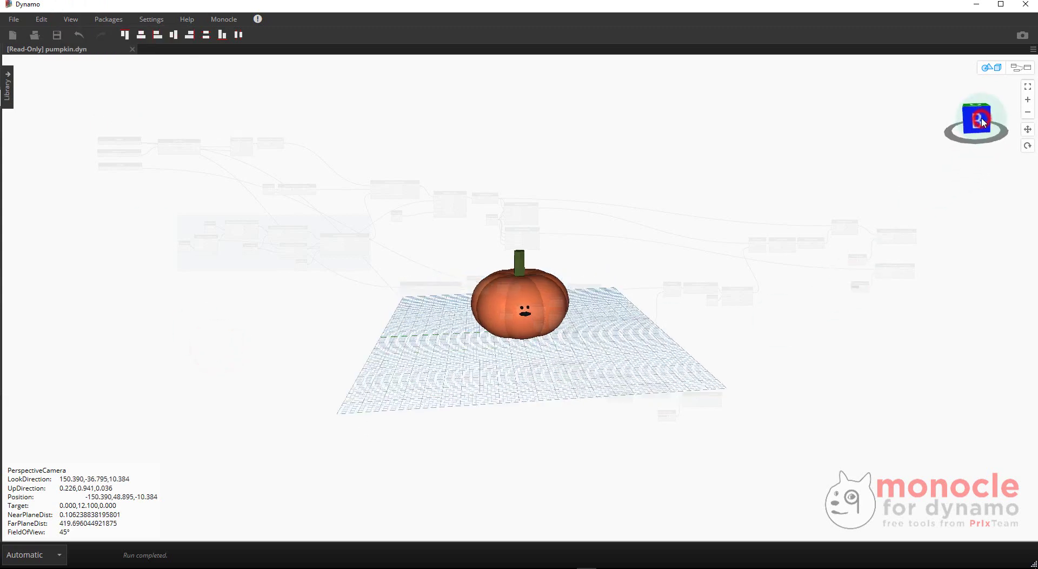